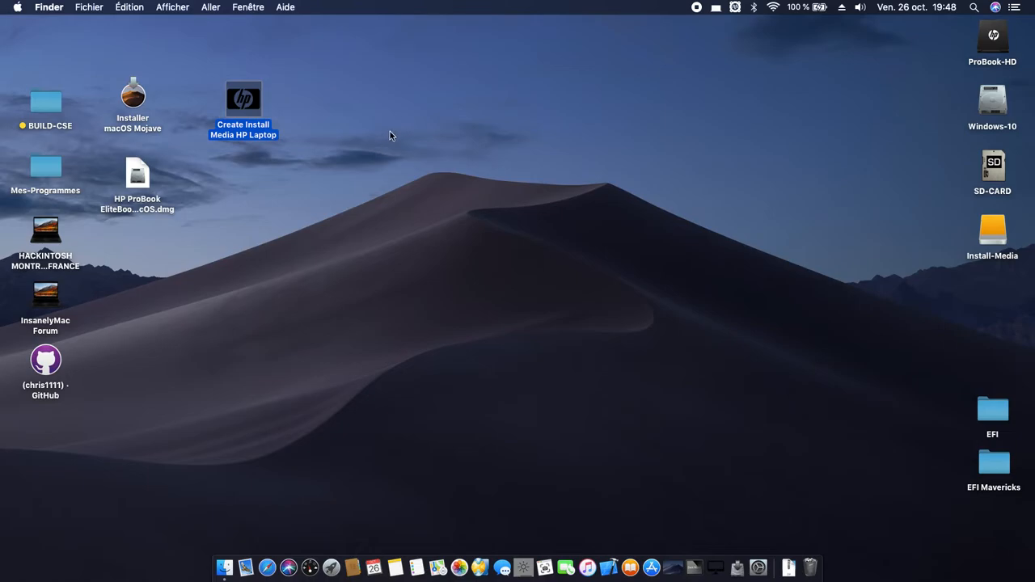
- Open the HP ProBook EliteBook macOS disk image and copy Create Install Media HP Laptop to the Desktop, replacing the existing copy
{"action": "left_click", "coordinate": [391, 127]}
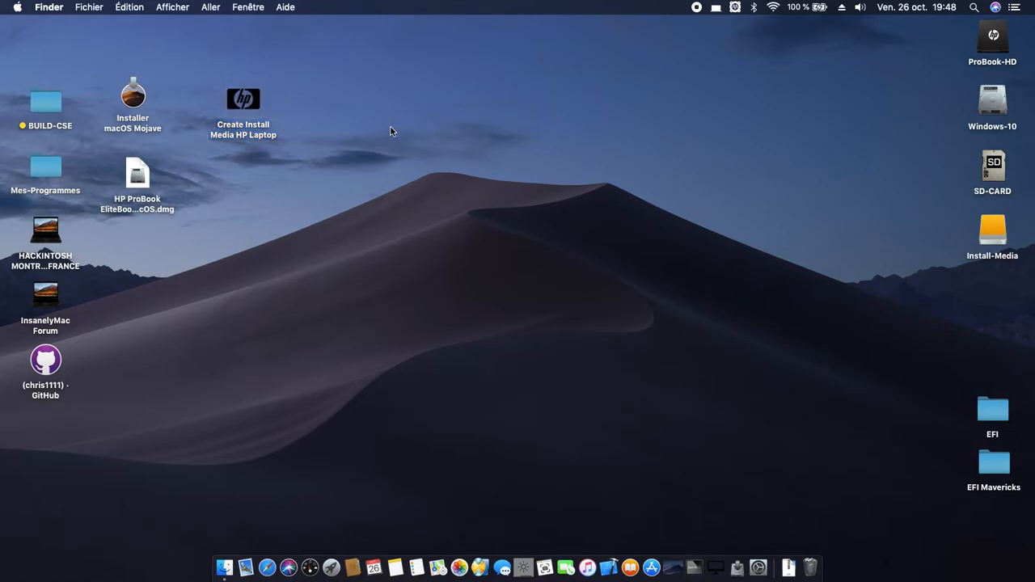
{"action": "double_click", "coordinate": [134, 173]}
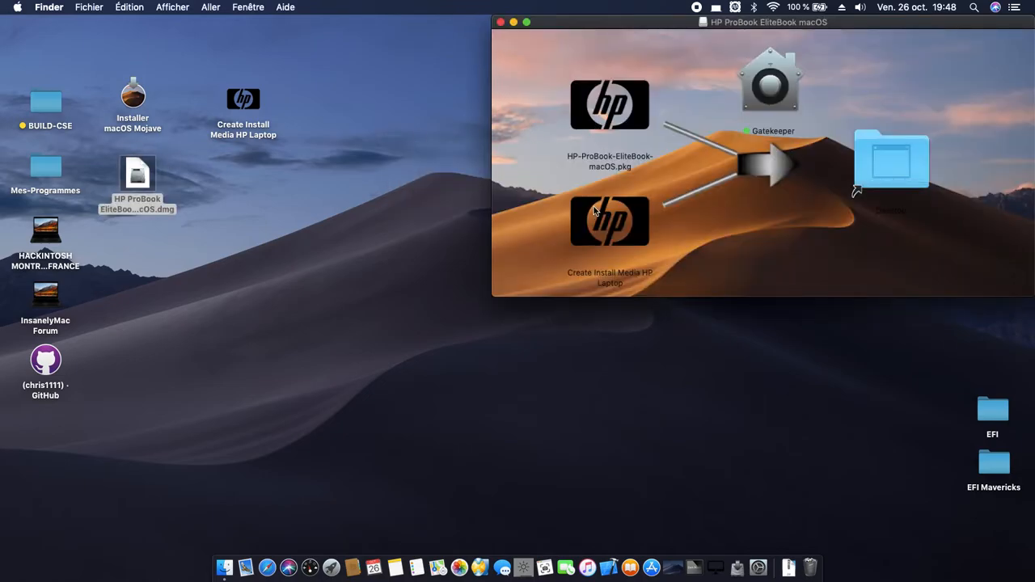
{"action": "left_click_drag", "start_coordinate": [596, 212], "coordinate": [866, 149]}
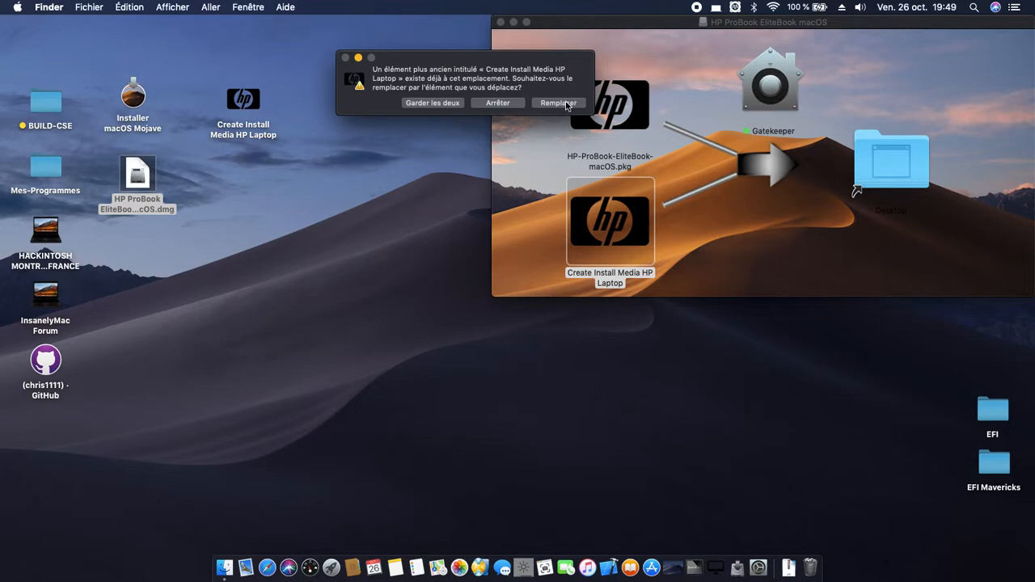
{"action": "left_click", "coordinate": [558, 102]}
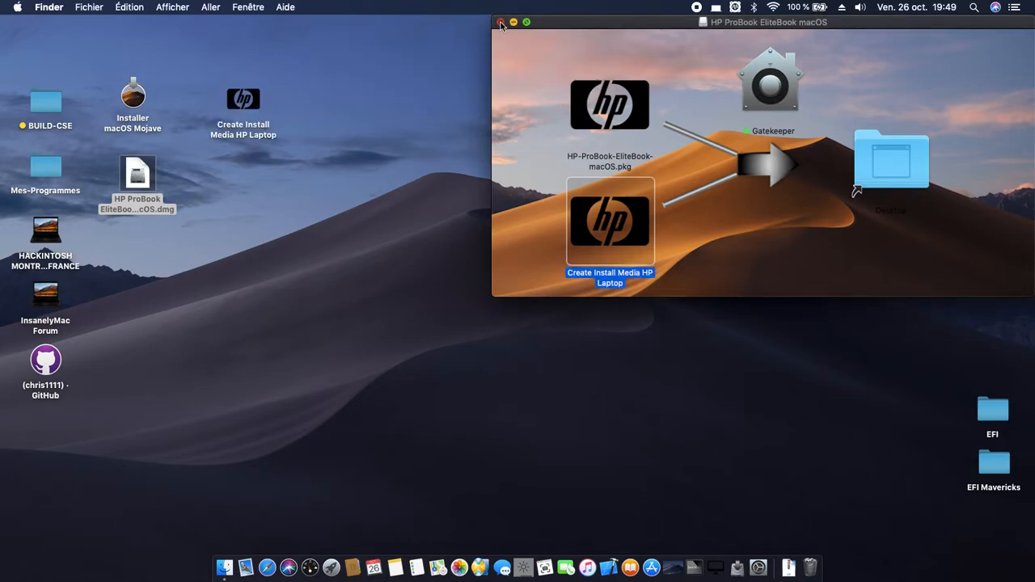
- Close the disk image window and eject the HP ProBook EliteBook macOS volume
{"action": "left_click", "coordinate": [500, 22]}
{"action": "right_click", "coordinate": [835, 32]}
{"action": "left_click", "coordinate": [671, 55]}
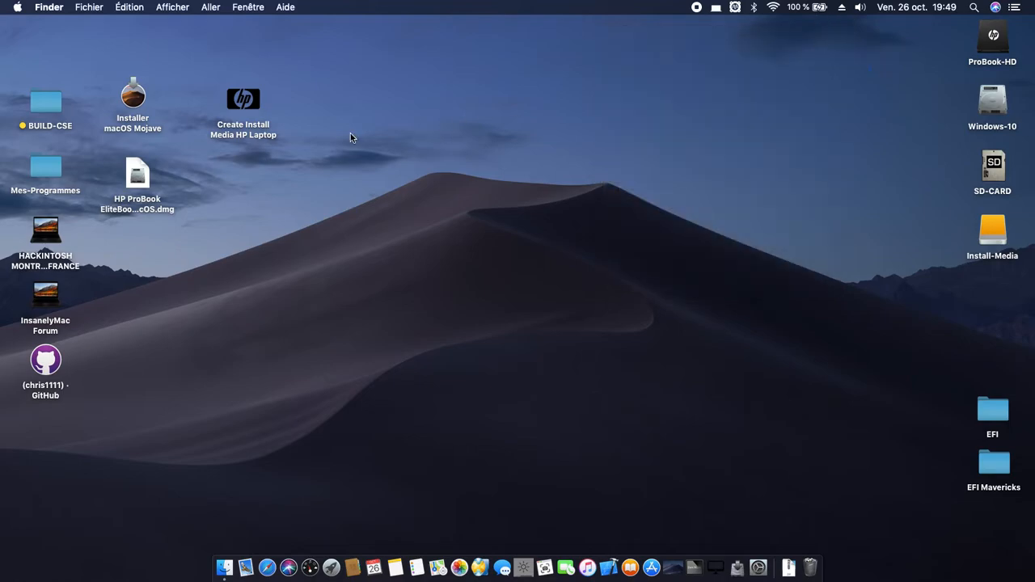
- Run Create Install Media HP Laptop from the desktop and continue to Disk Utility for formatting the target drive
{"action": "double_click", "coordinate": [252, 99]}
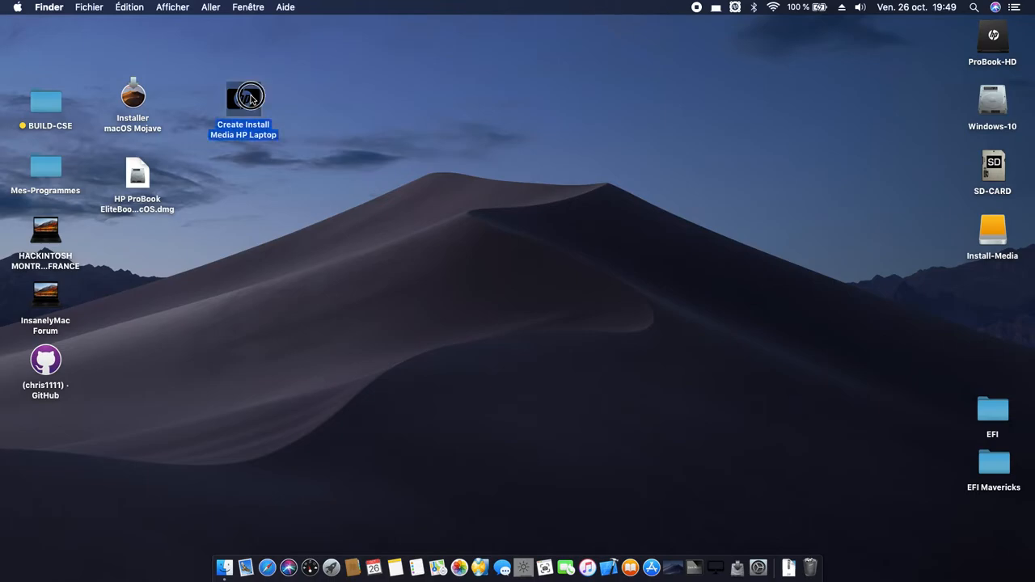
{"action": "left_click", "coordinate": [634, 199]}
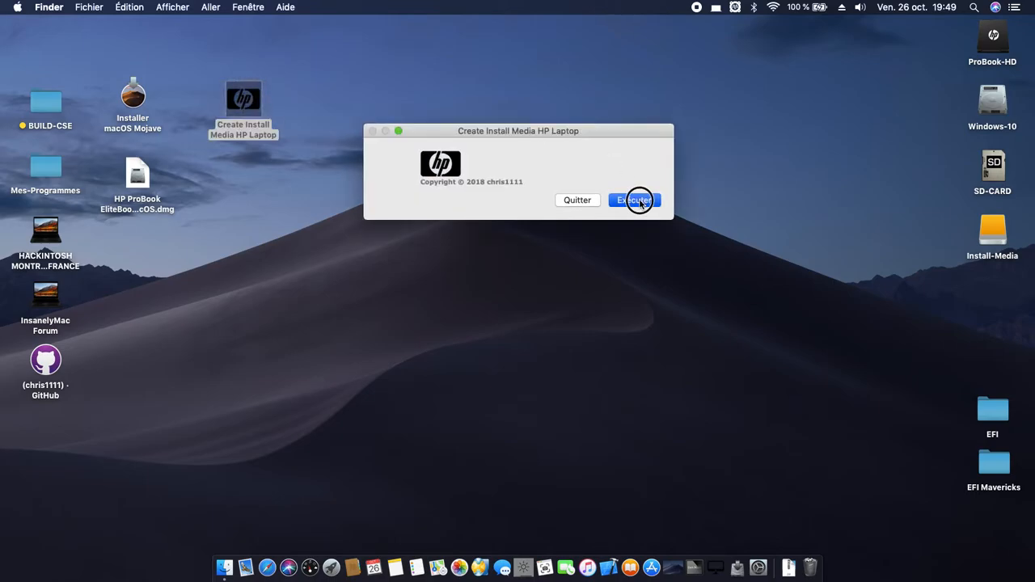
{"action": "left_click", "coordinate": [626, 258]}
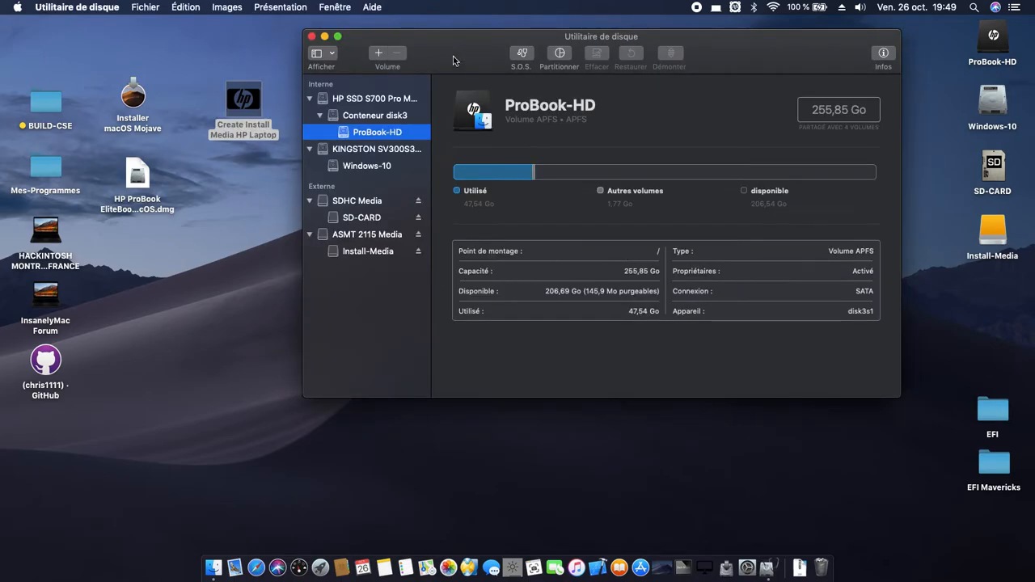
{"action": "left_click_drag", "start_coordinate": [452, 61], "coordinate": [457, 58]}
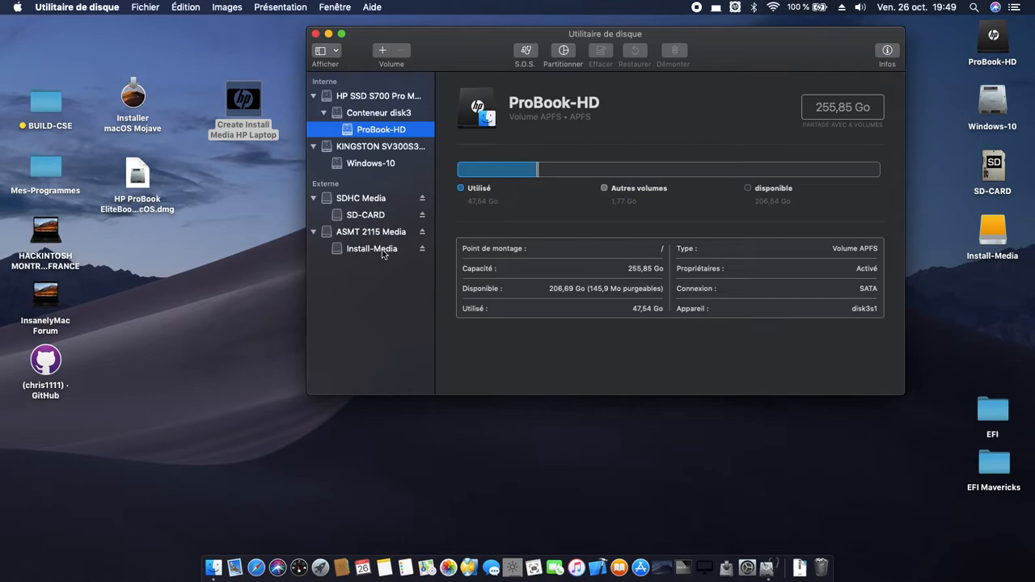
- Erase the external ASMT 2115 Media disk, naming it USB with Mac OS étendu (journalisé) format and Table de partition GUID scheme
{"action": "left_click", "coordinate": [334, 51]}
{"action": "left_click", "coordinate": [334, 51]}
{"action": "left_click", "coordinate": [376, 252]}
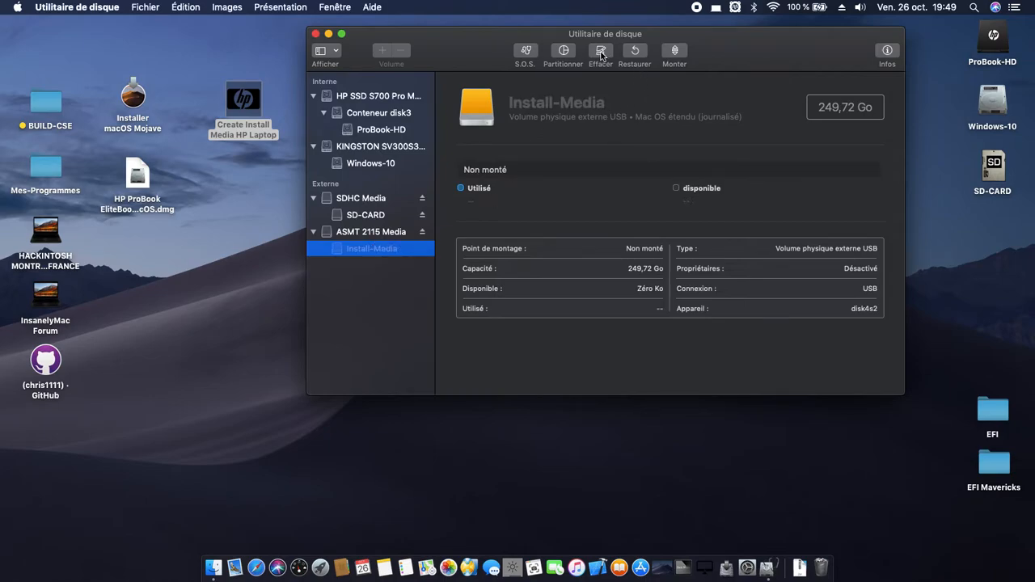
{"action": "left_click", "coordinate": [376, 232]}
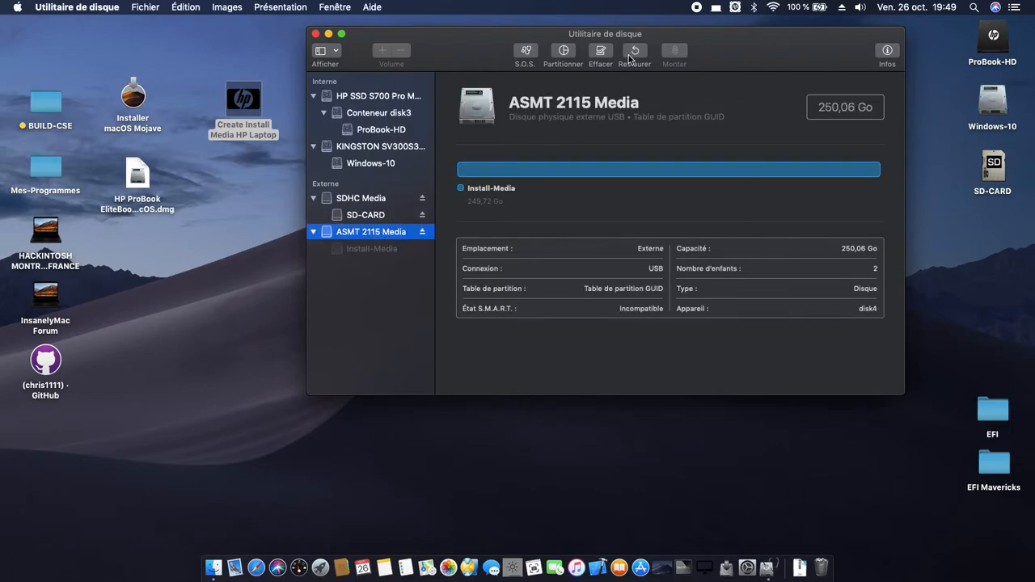
{"action": "left_click", "coordinate": [601, 51]}
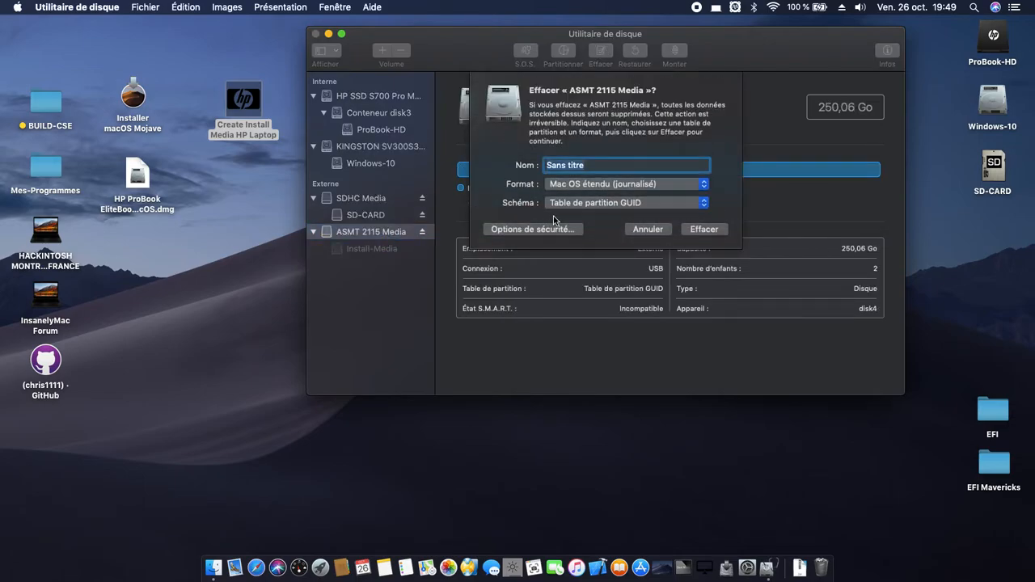
{"action": "left_click", "coordinate": [658, 185]}
{"action": "left_click", "coordinate": [658, 185]}
{"action": "left_click", "coordinate": [637, 203]}
{"action": "left_click", "coordinate": [637, 202]}
{"action": "left_click_drag", "start_coordinate": [596, 166], "coordinate": [530, 158]}
{"action": "key", "text": "BackSpace"}
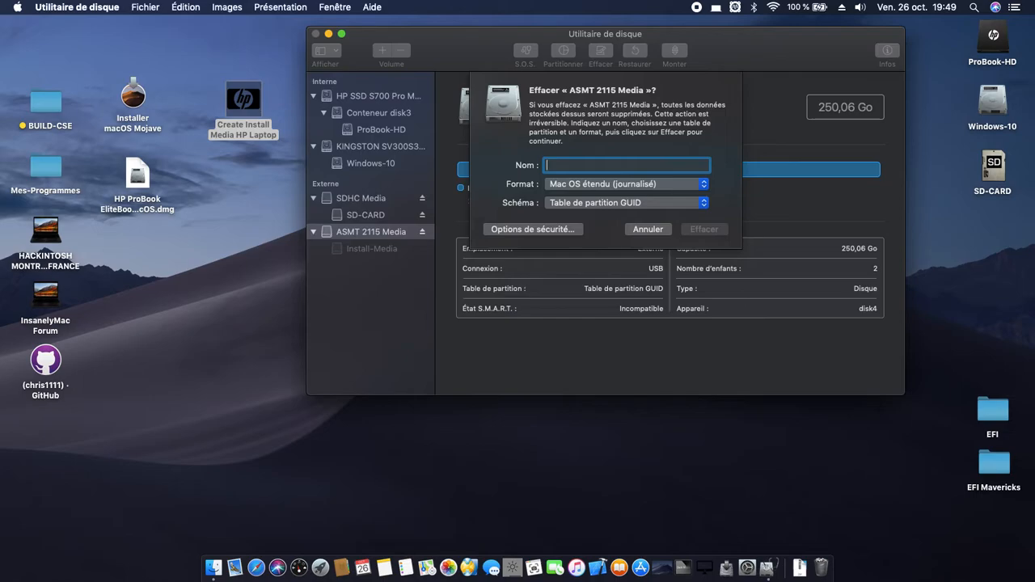
{"action": "type", "text": "USB"}
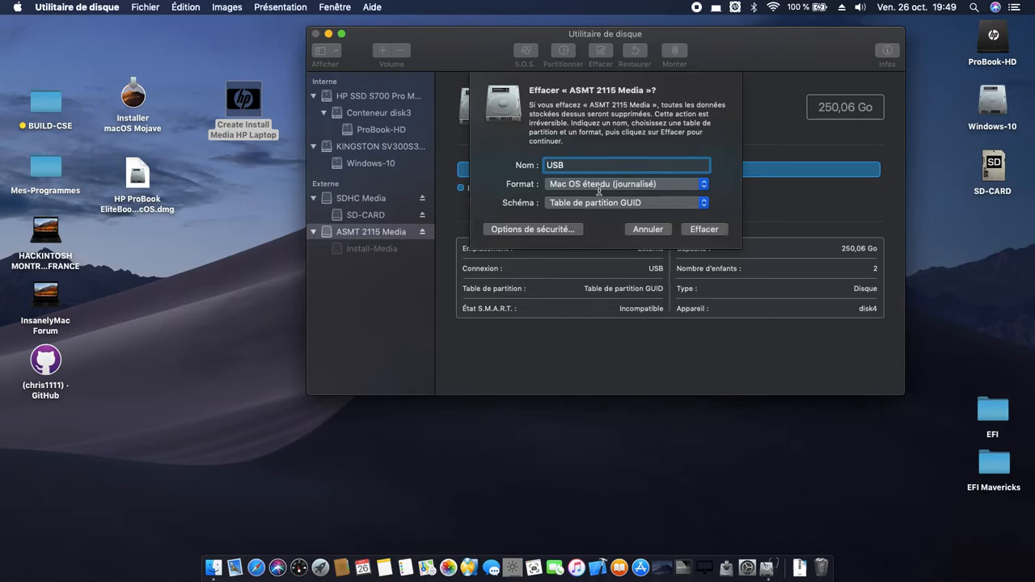
{"action": "left_click", "coordinate": [703, 230]}
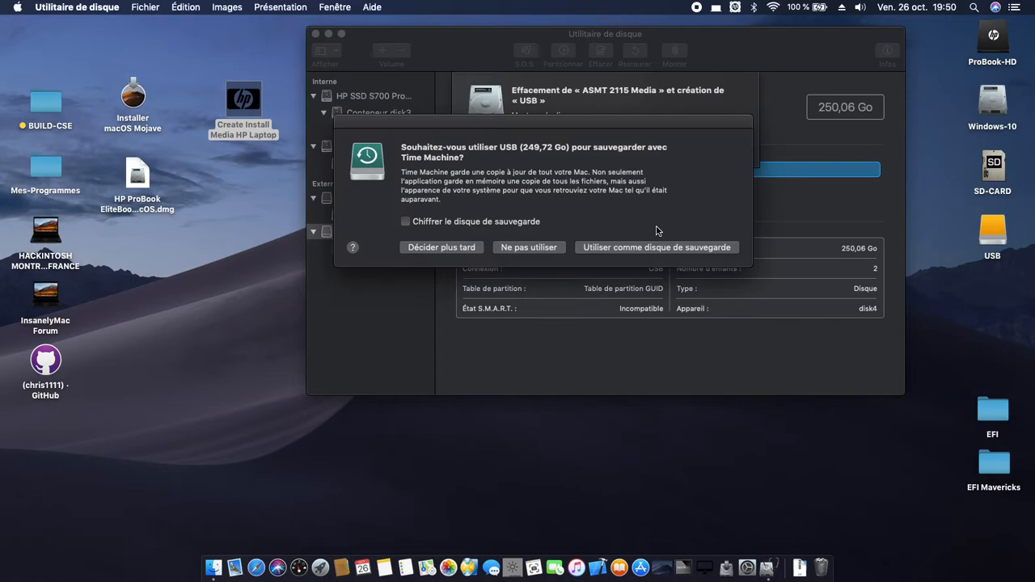
- Decline using the USB volume for Time Machine, finish the erase operation and close Disk Utility
{"action": "left_click", "coordinate": [562, 248]}
{"action": "left_click", "coordinate": [722, 147]}
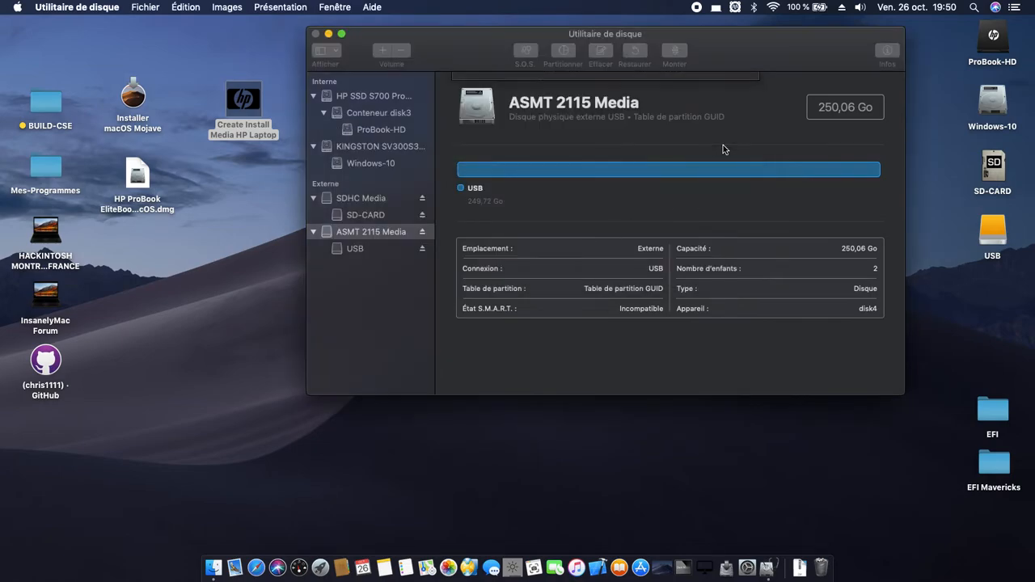
{"action": "left_click", "coordinate": [316, 33]}
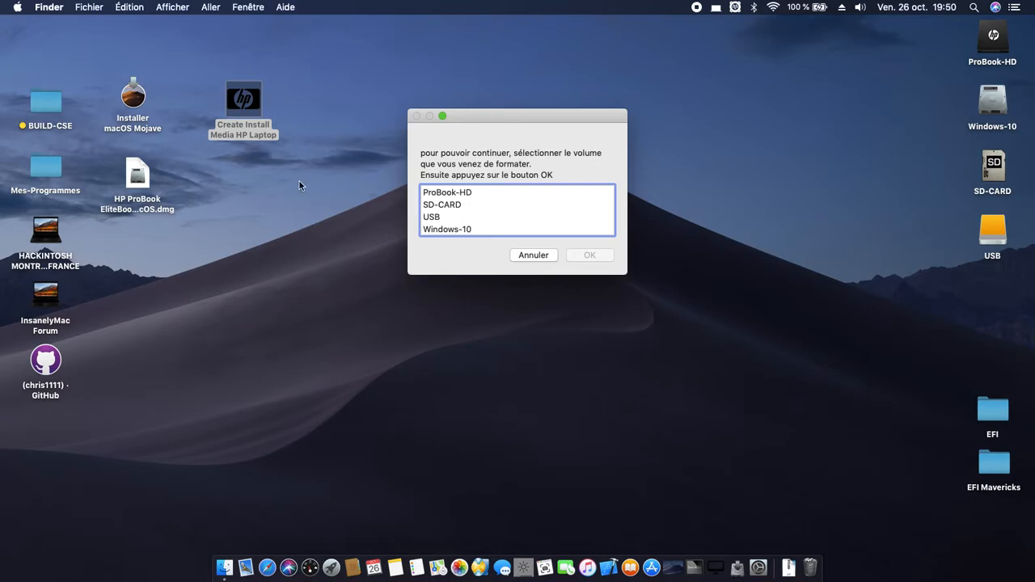
- Choose the USB volume as the install media target and authorize the changes with the account password
{"action": "left_click", "coordinate": [428, 218]}
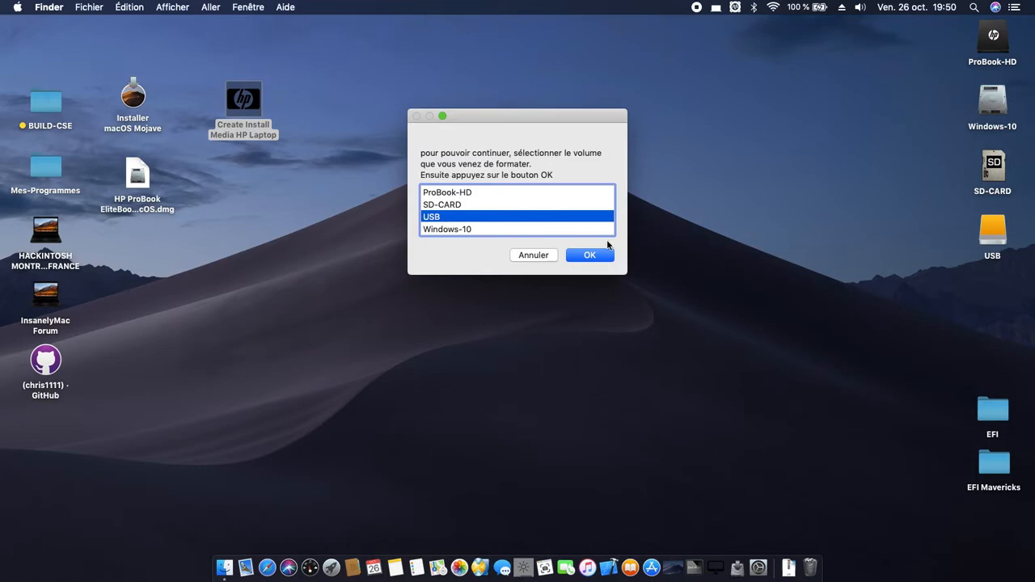
{"action": "left_click", "coordinate": [589, 254]}
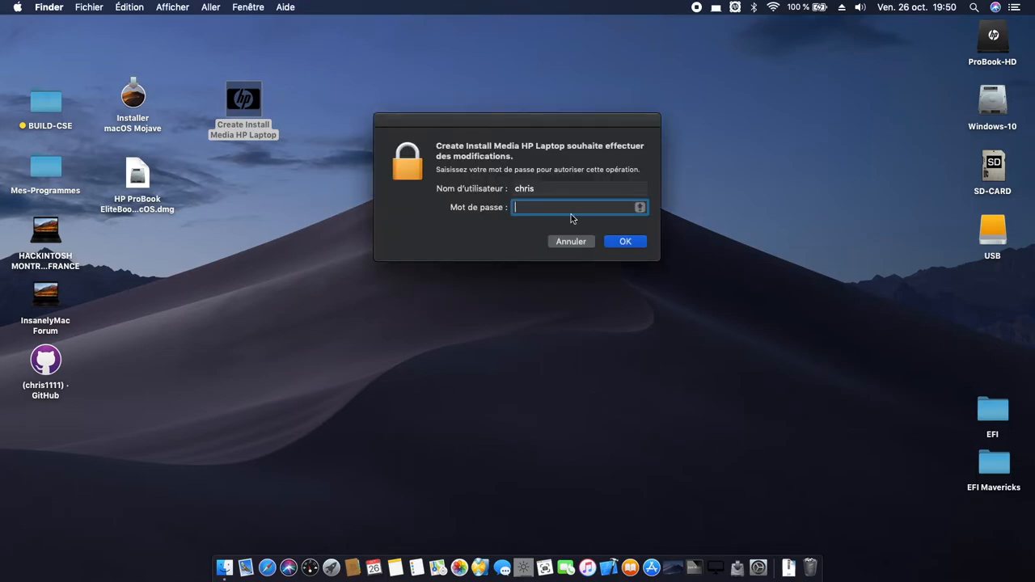
{"action": "type", "text": "c"}
{"action": "key", "text": "Return"}
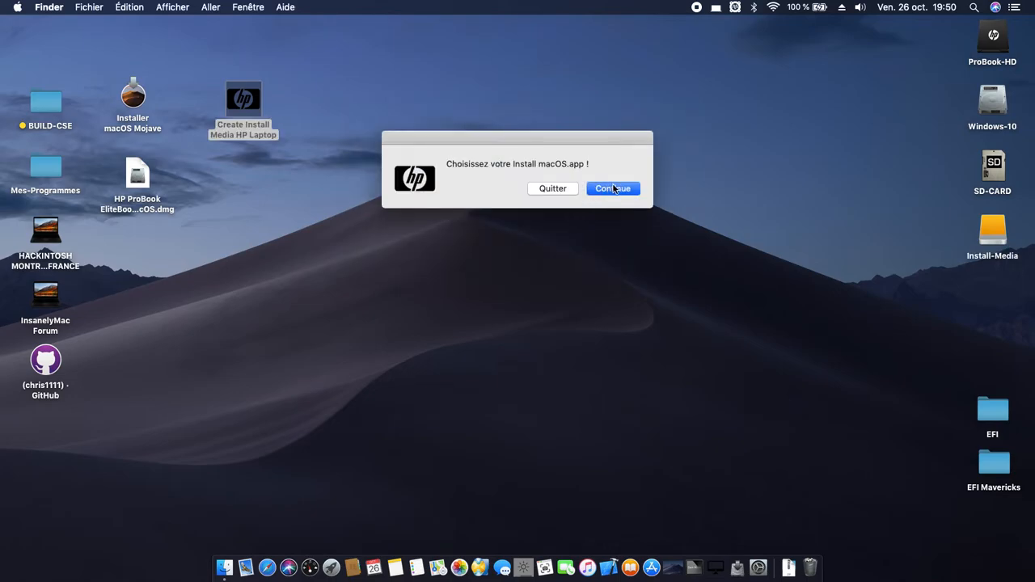
- Choose Installer macOS Mojave from the Applications folder as the source and let the install media creation run
{"action": "left_click", "coordinate": [616, 194]}
{"action": "scroll", "coordinate": [430, 234], "scroll_direction": "down", "scroll_amount": 10}
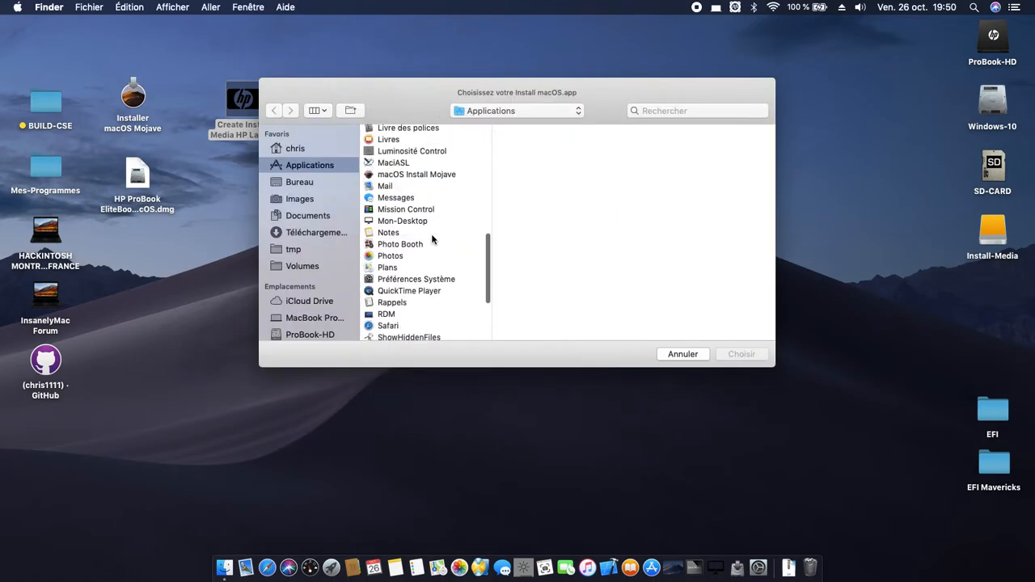
{"action": "scroll", "coordinate": [432, 235], "scroll_direction": "up", "scroll_amount": 2}
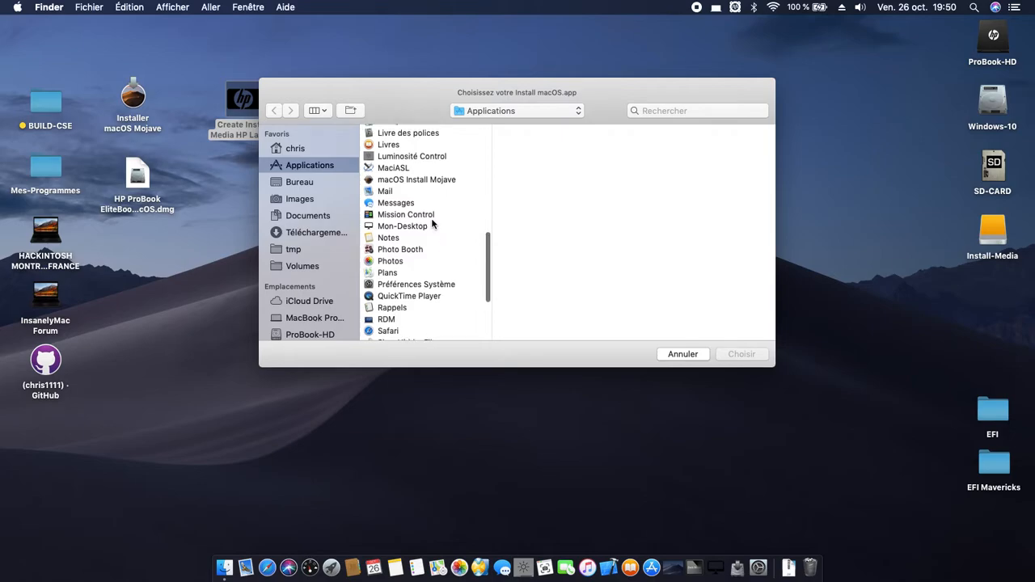
{"action": "scroll", "coordinate": [431, 224], "scroll_direction": "down", "scroll_amount": 3}
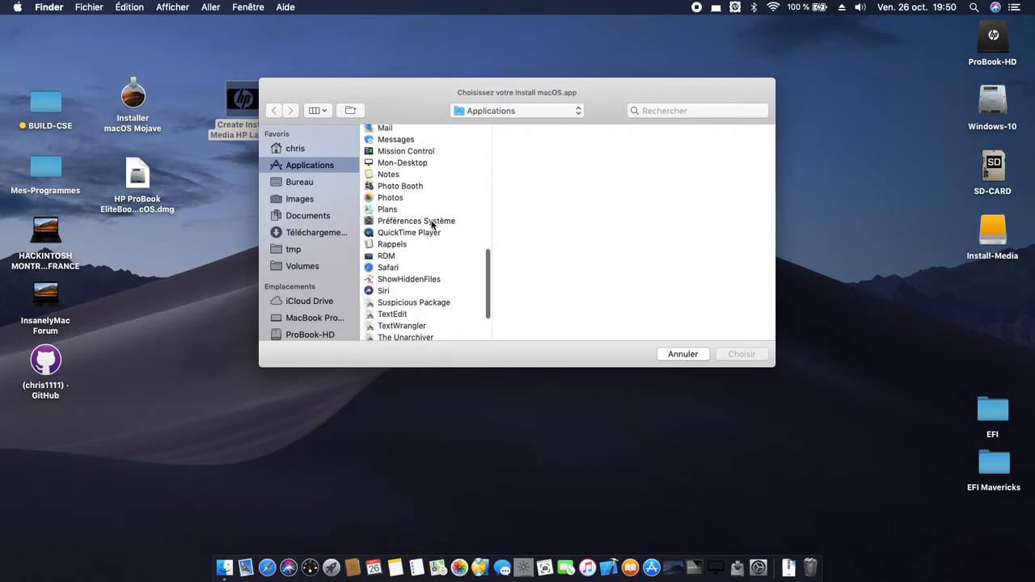
{"action": "scroll", "coordinate": [431, 224], "scroll_direction": "down", "scroll_amount": 2}
{"action": "scroll", "coordinate": [429, 226], "scroll_direction": "up", "scroll_amount": 10}
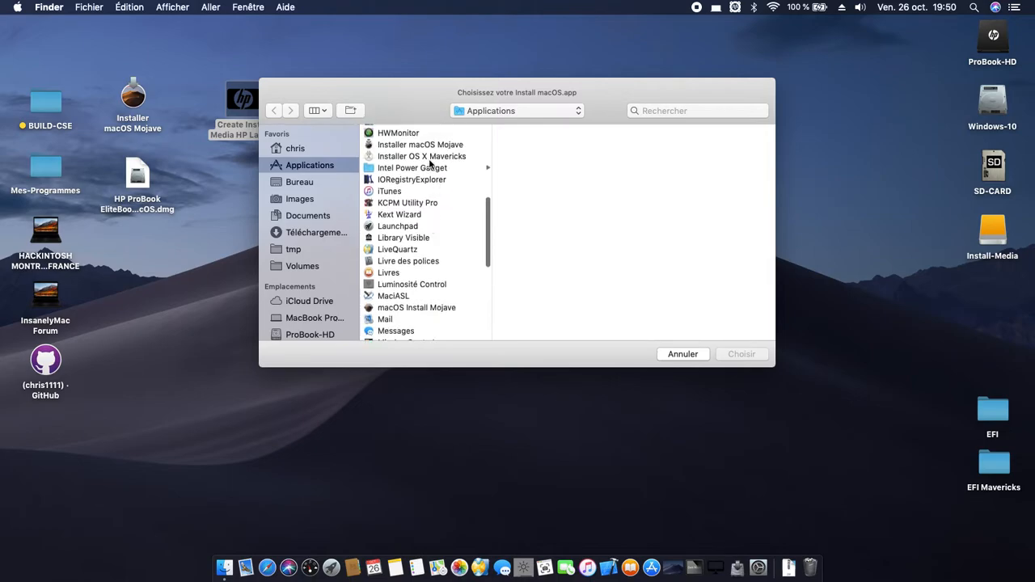
{"action": "left_click", "coordinate": [430, 146]}
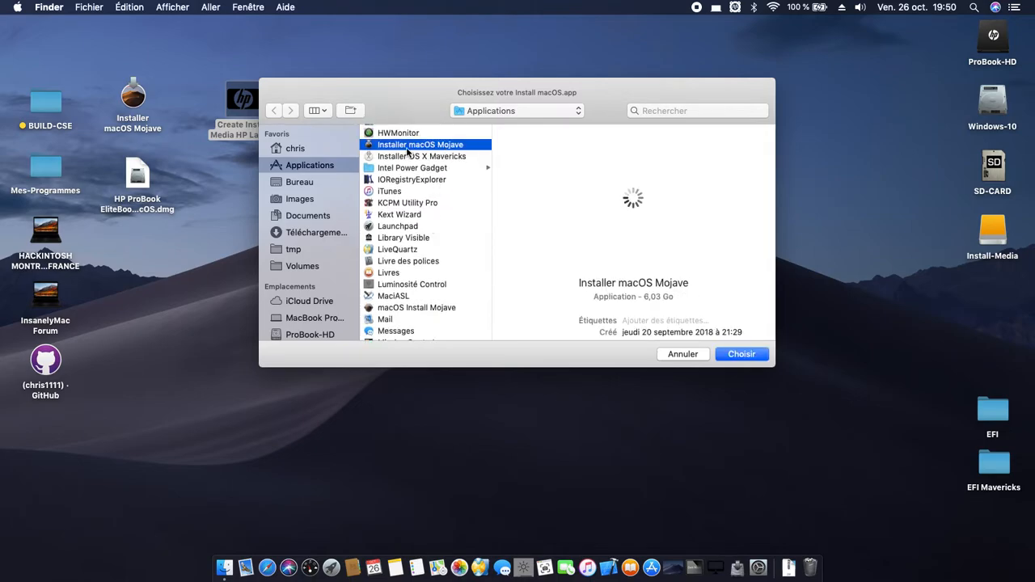
{"action": "left_click", "coordinate": [738, 353]}
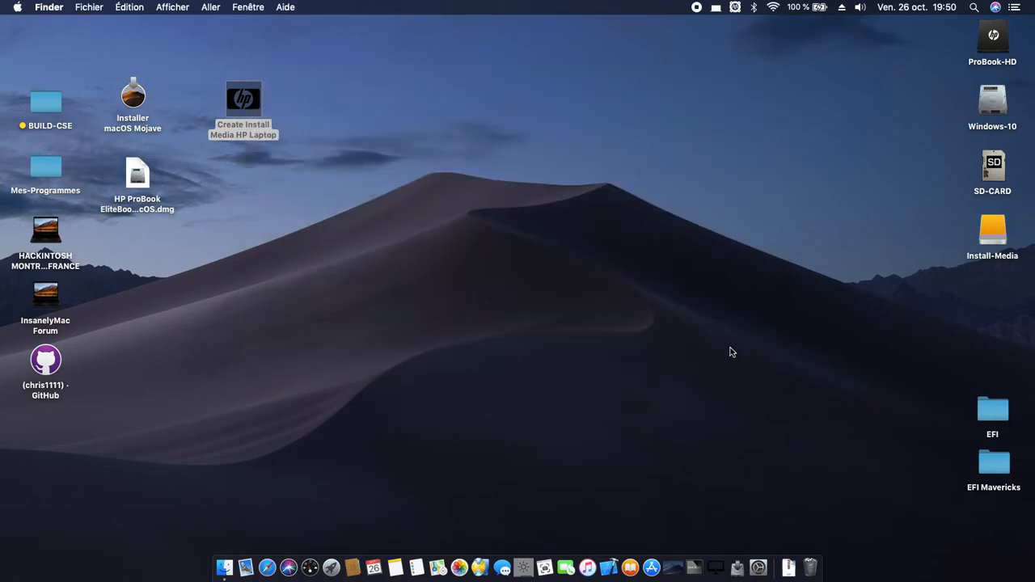
{"action": "left_click_drag", "start_coordinate": [596, 260], "coordinate": [600, 79]}
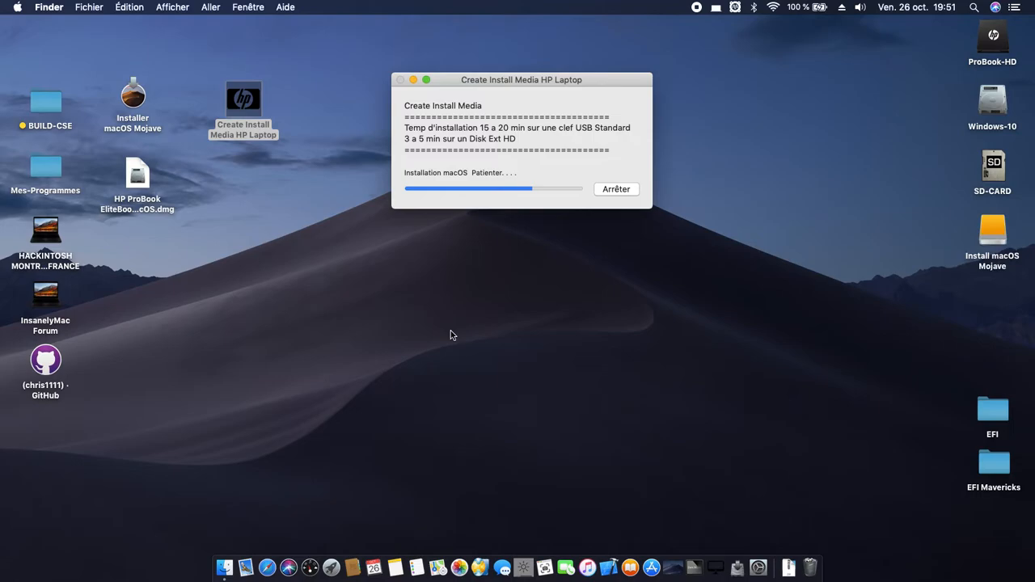
{"action": "left_click", "coordinate": [545, 252]}
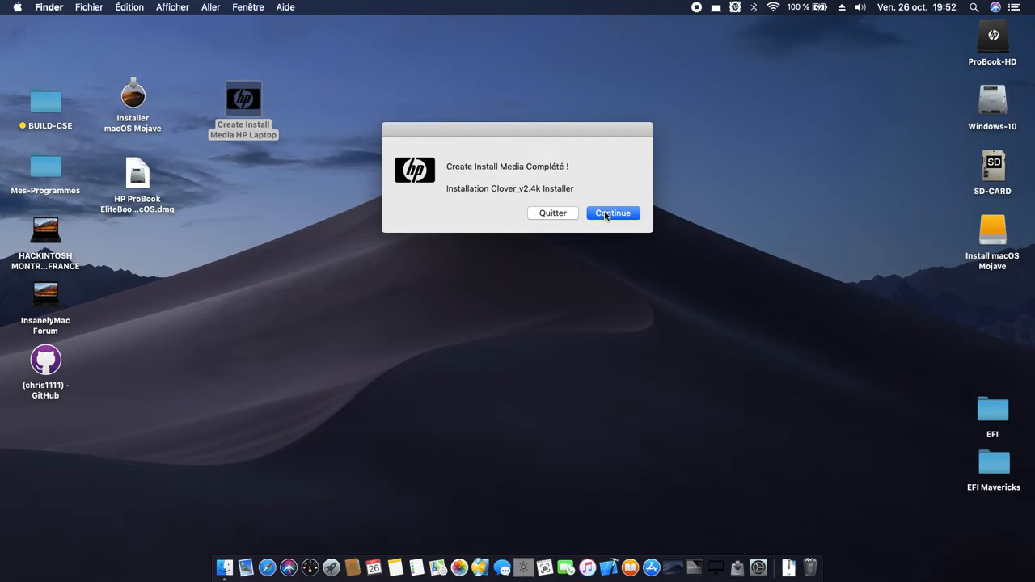
- Continue to the Clover v2.4k r4642 installer, allow its compatibility check, and proceed past the introduction and read-me
{"action": "left_click", "coordinate": [605, 214]}
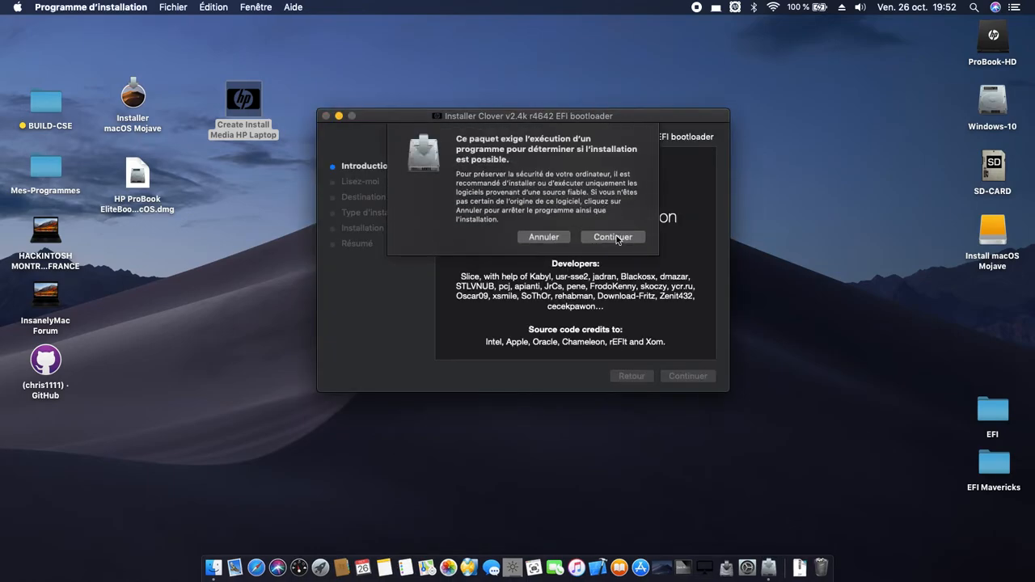
{"action": "left_click", "coordinate": [614, 236]}
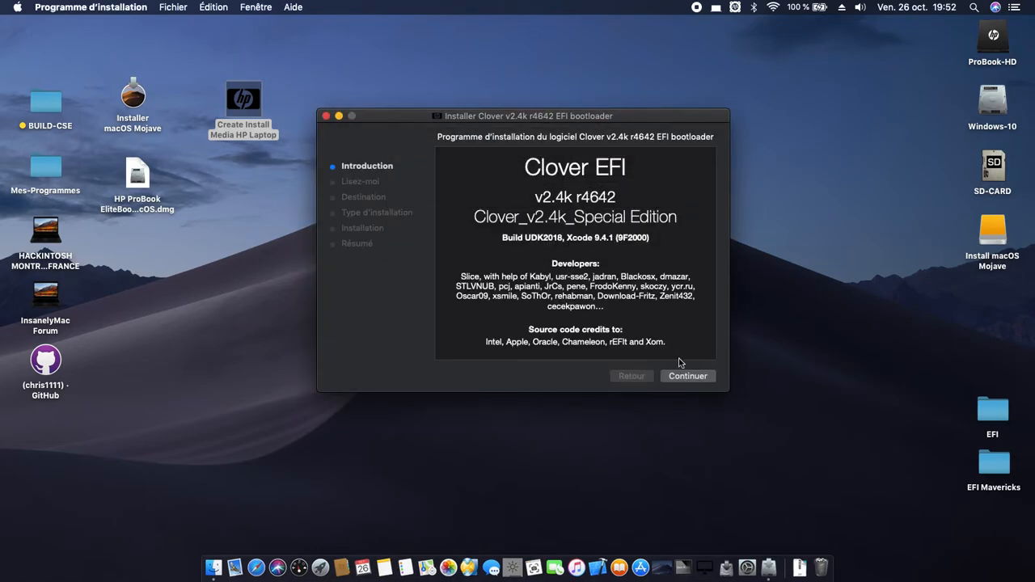
{"action": "left_click", "coordinate": [688, 376]}
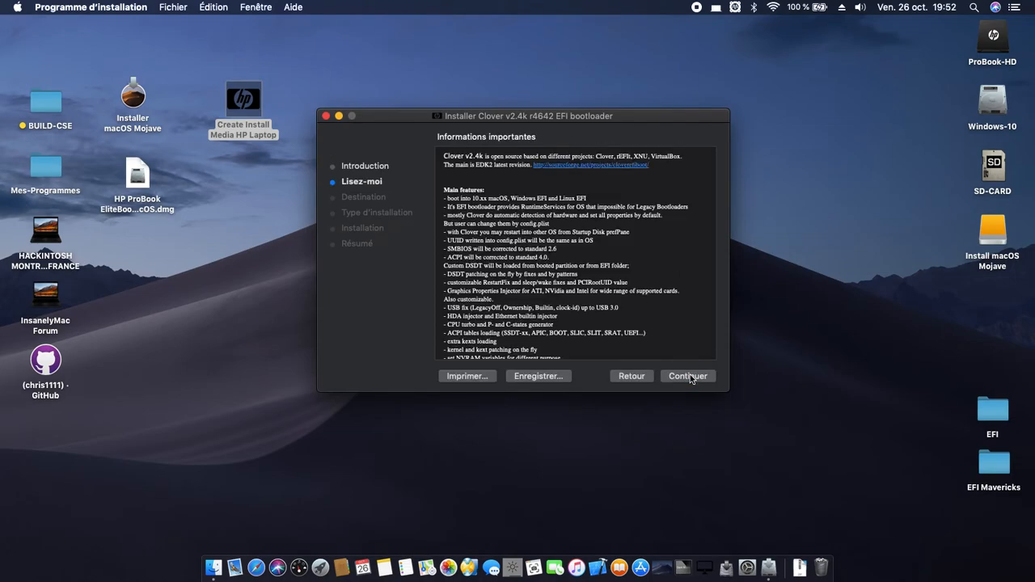
{"action": "left_click", "coordinate": [689, 376]}
{"action": "left_click", "coordinate": [687, 346]}
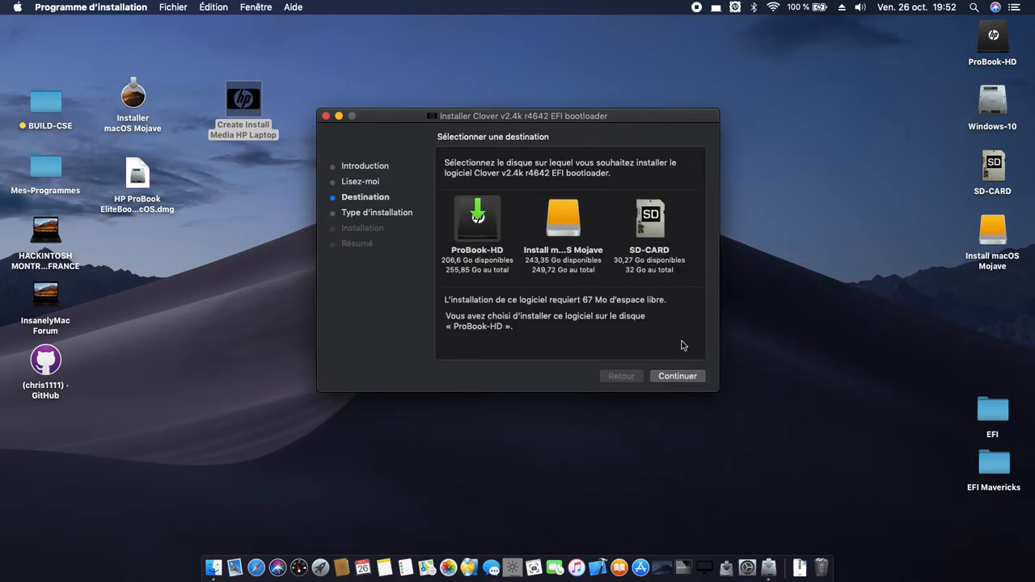
- Set the Install macOS Mojave disk as the Clover destination and open the custom installation options
{"action": "left_click", "coordinate": [566, 215]}
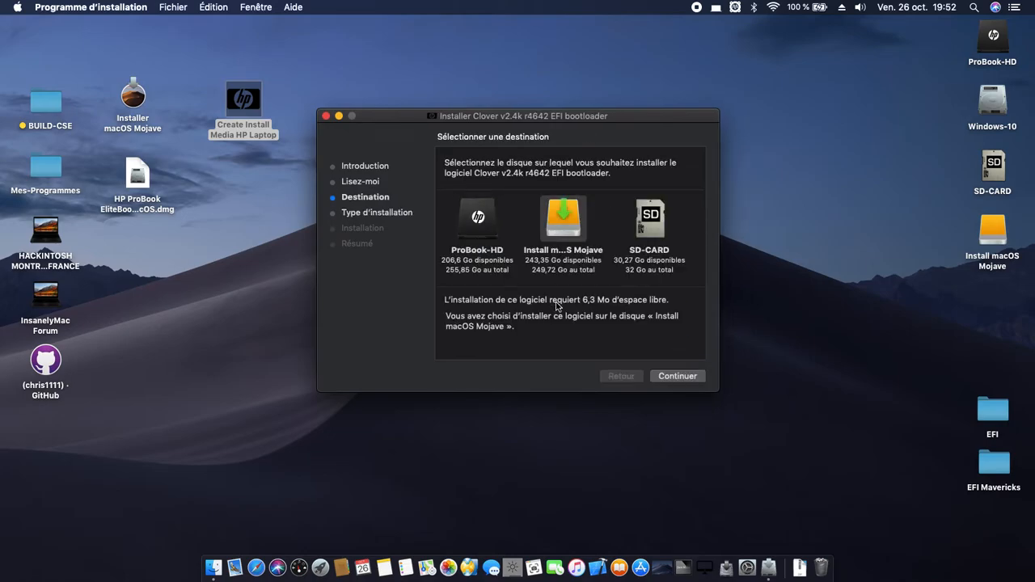
{"action": "left_click", "coordinate": [683, 377]}
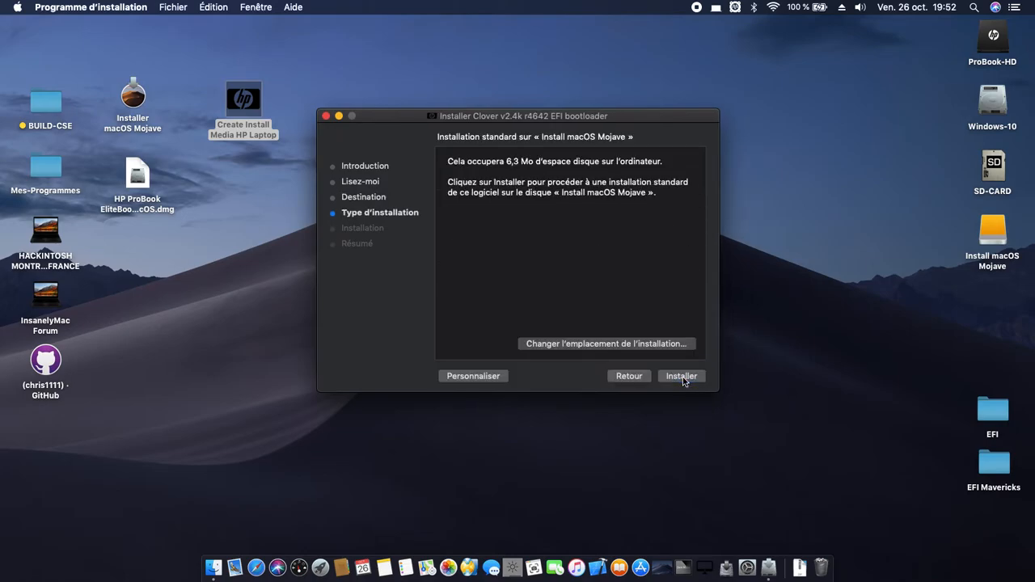
{"action": "left_click", "coordinate": [477, 376]}
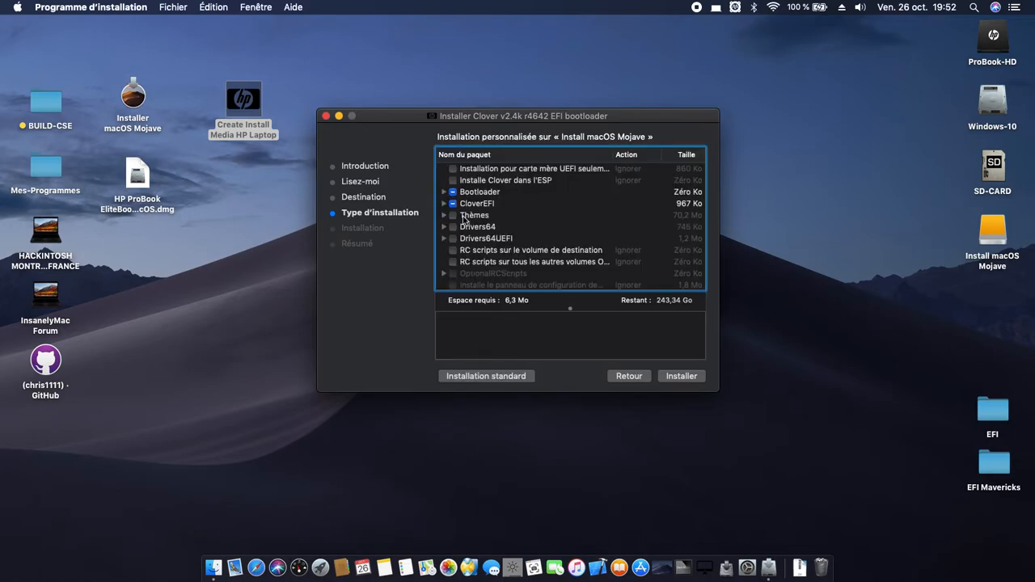
- Enable Clover installation in the ESP and boot0af in the MBR, keeping CloverEFI 64-bits SATA selected
{"action": "left_click_drag", "start_coordinate": [404, 115], "coordinate": [431, 82]}
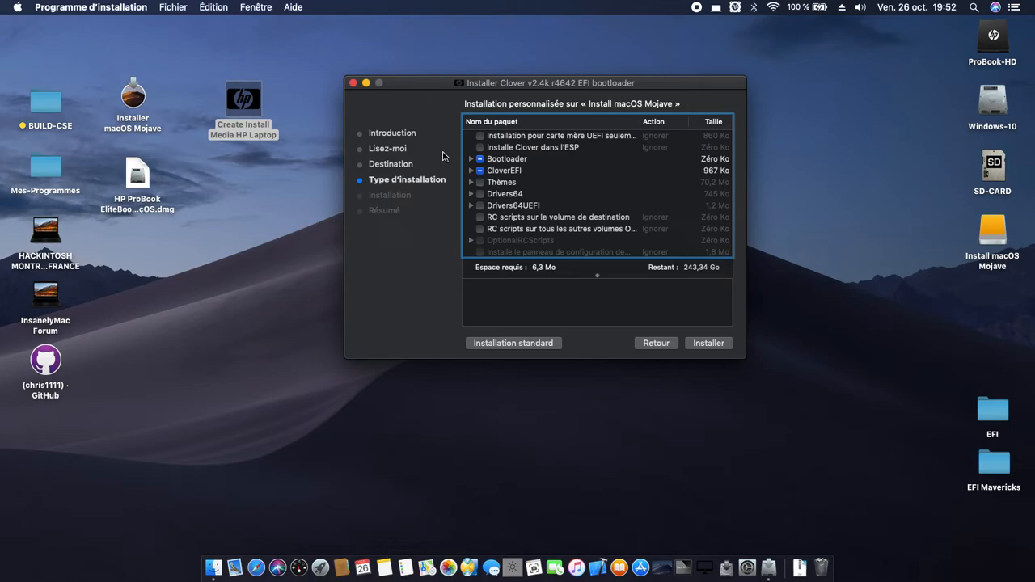
{"action": "left_click", "coordinate": [482, 147]}
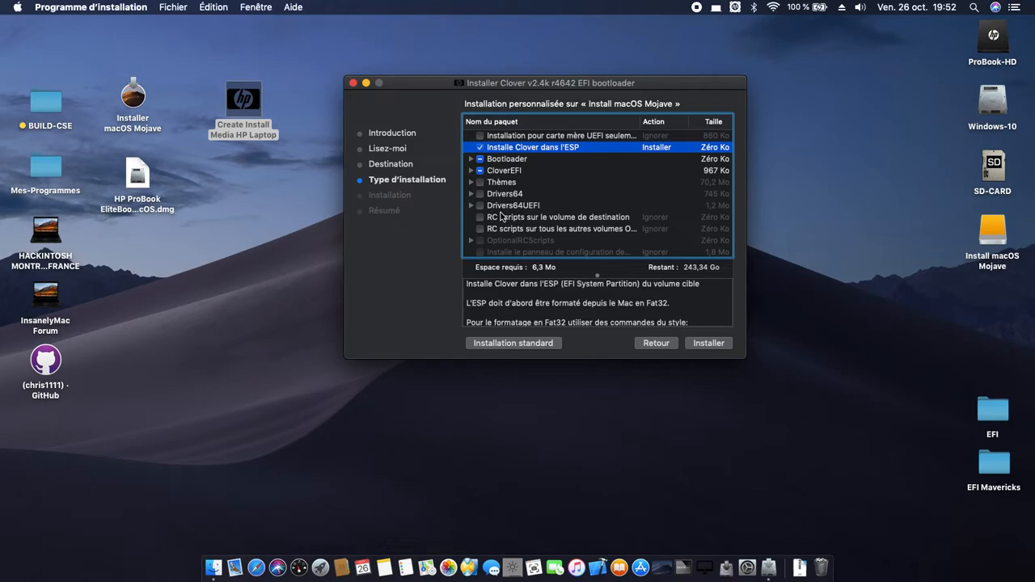
{"action": "left_click", "coordinate": [470, 160]}
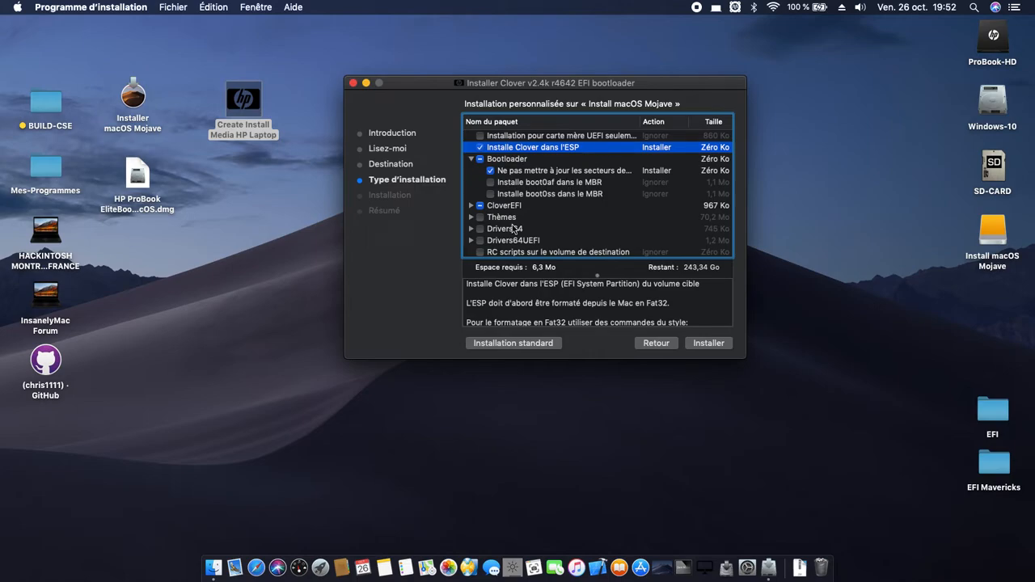
{"action": "left_click", "coordinate": [491, 182]}
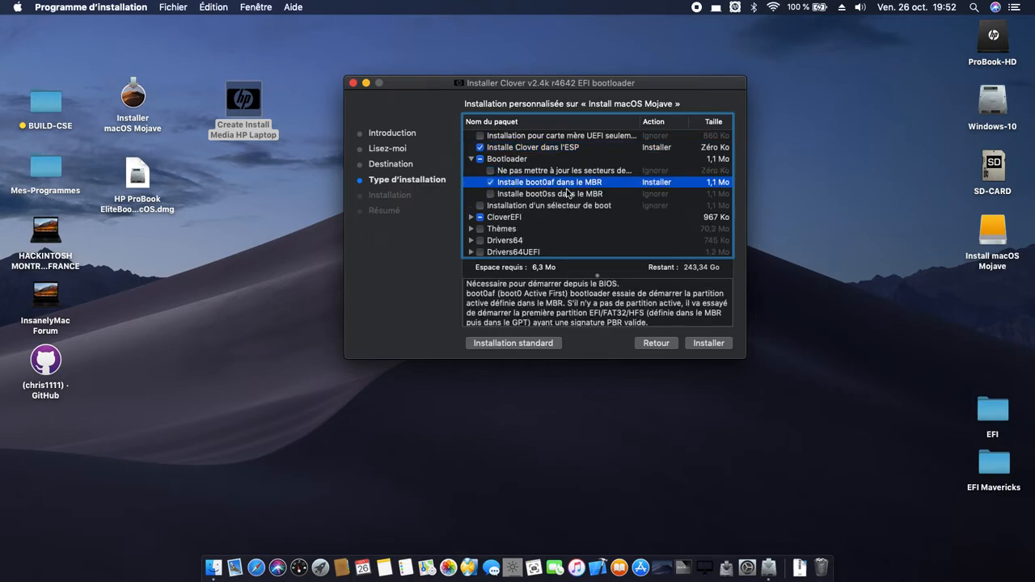
{"action": "left_click", "coordinate": [470, 217]}
{"action": "left_click", "coordinate": [531, 229]}
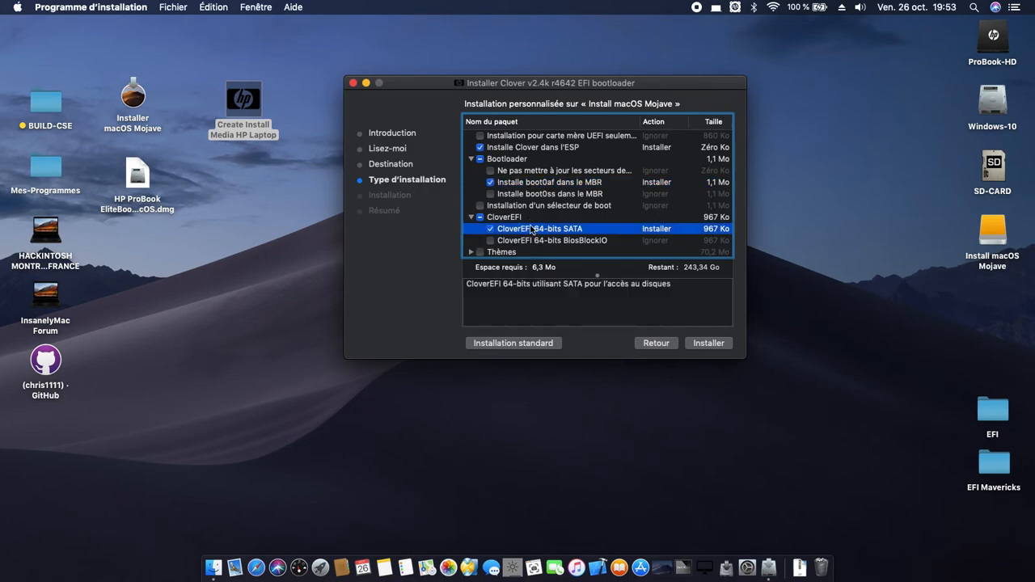
- Include the complete Thèmes and Drivers64 packages in the custom Clover installation
{"action": "scroll", "coordinate": [531, 229], "scroll_direction": "down", "scroll_amount": 3}
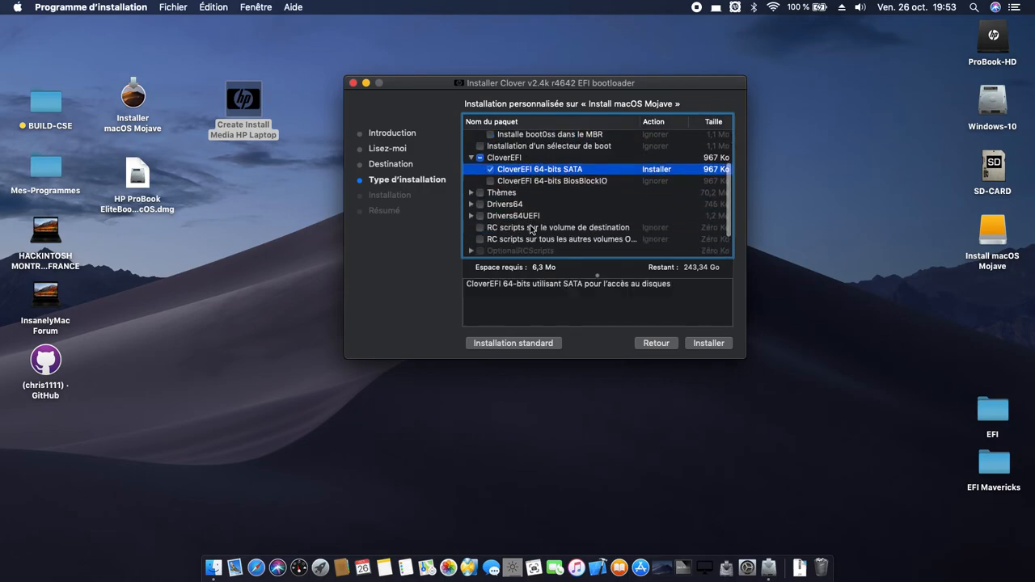
{"action": "left_click", "coordinate": [480, 194]}
{"action": "left_click", "coordinate": [480, 205]}
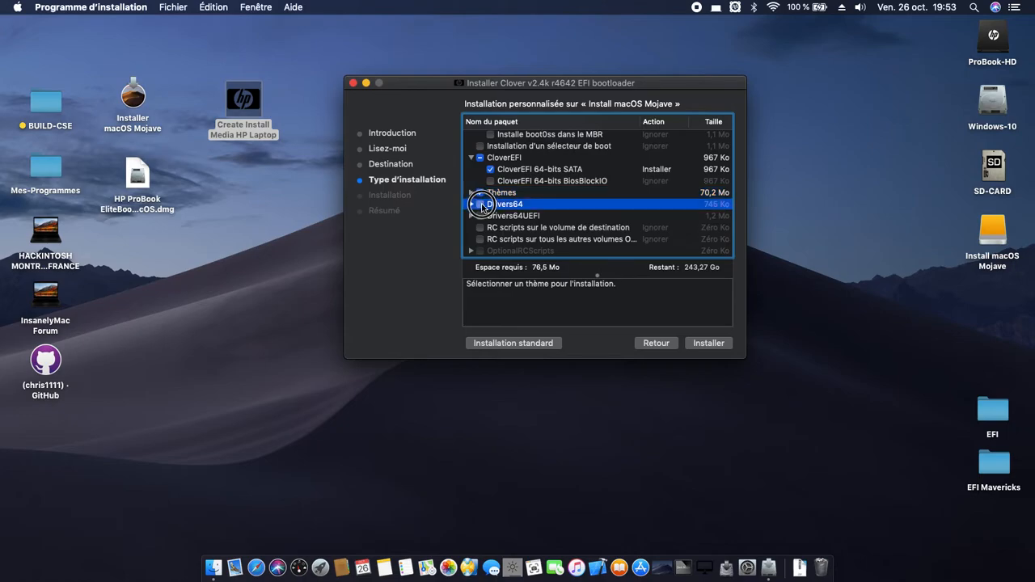
- Enable the apfs, Fat-64 and HFSPlus drivers in the Drivers64UEFI package
{"action": "left_click", "coordinate": [472, 216]}
{"action": "scroll", "coordinate": [480, 225], "scroll_direction": "down", "scroll_amount": 1}
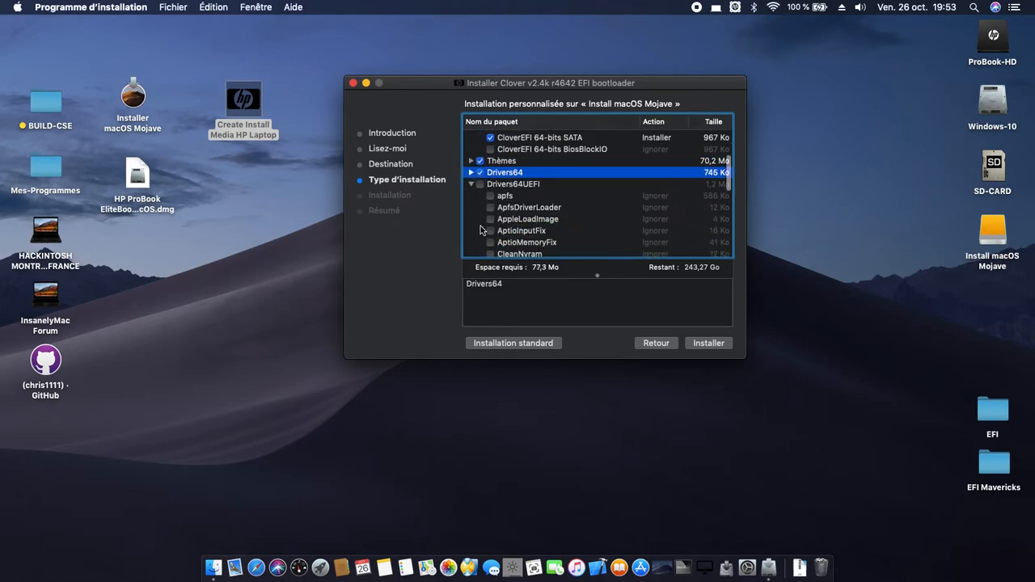
{"action": "left_click", "coordinate": [488, 198]}
{"action": "scroll", "coordinate": [483, 207], "scroll_direction": "down", "scroll_amount": 3}
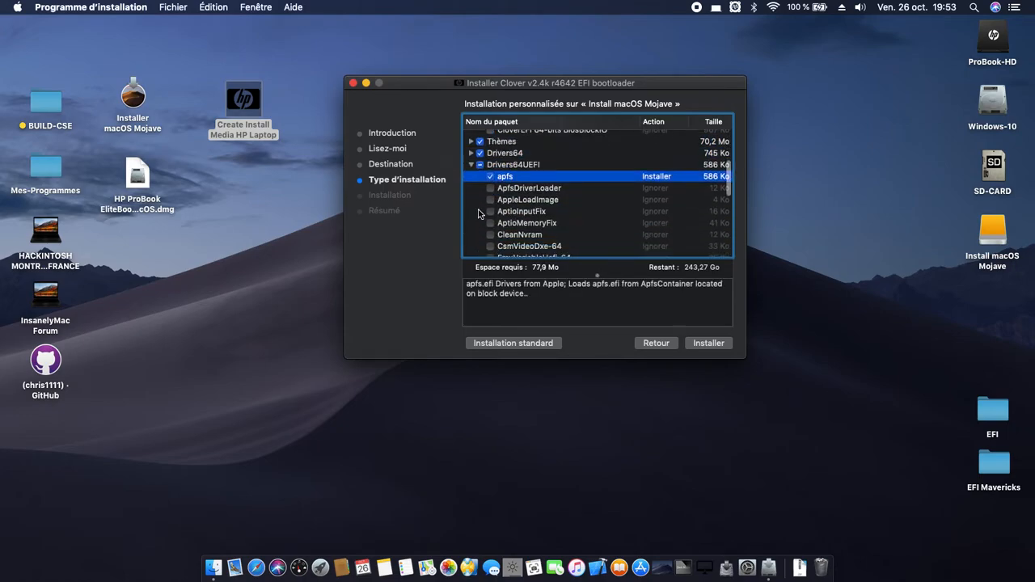
{"action": "scroll", "coordinate": [480, 215], "scroll_direction": "down", "scroll_amount": 4}
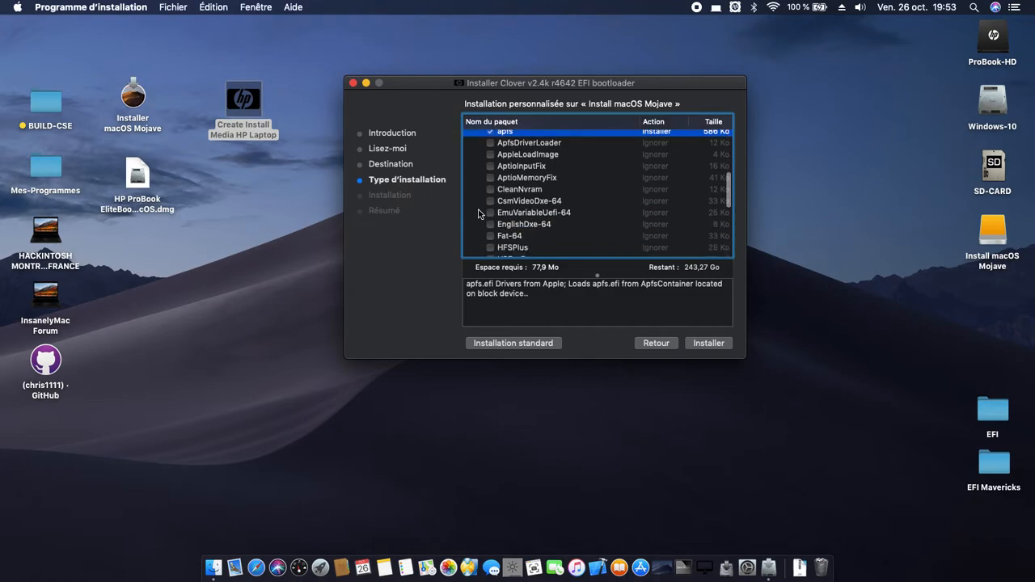
{"action": "left_click", "coordinate": [490, 225]}
{"action": "scroll", "coordinate": [489, 226], "scroll_direction": "down", "scroll_amount": 1}
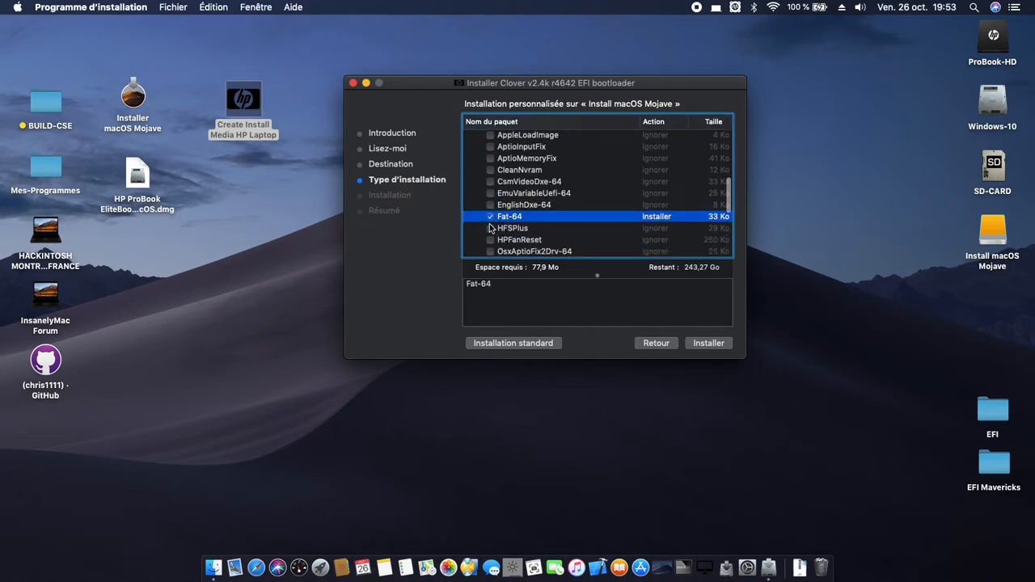
{"action": "left_click", "coordinate": [489, 230]}
{"action": "scroll", "coordinate": [487, 229], "scroll_direction": "down", "scroll_amount": 5}
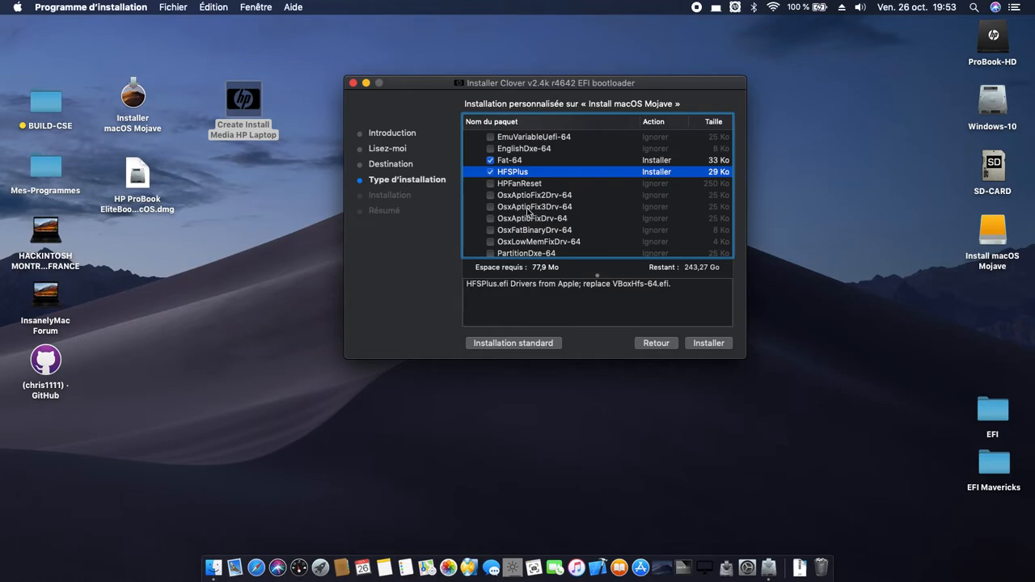
- Add the OsxAptioFixDrv-64, OsxFatBinaryDrv-64 and PartitionDxe-64 drivers to the Drivers64UEFI selection
{"action": "left_click", "coordinate": [490, 219]}
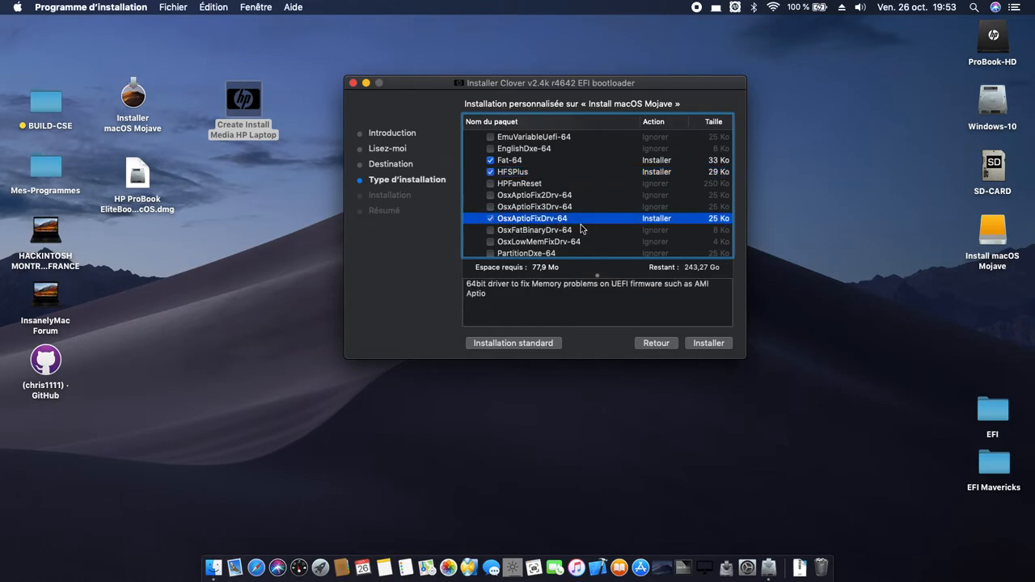
{"action": "scroll", "coordinate": [494, 226], "scroll_direction": "down", "scroll_amount": 2}
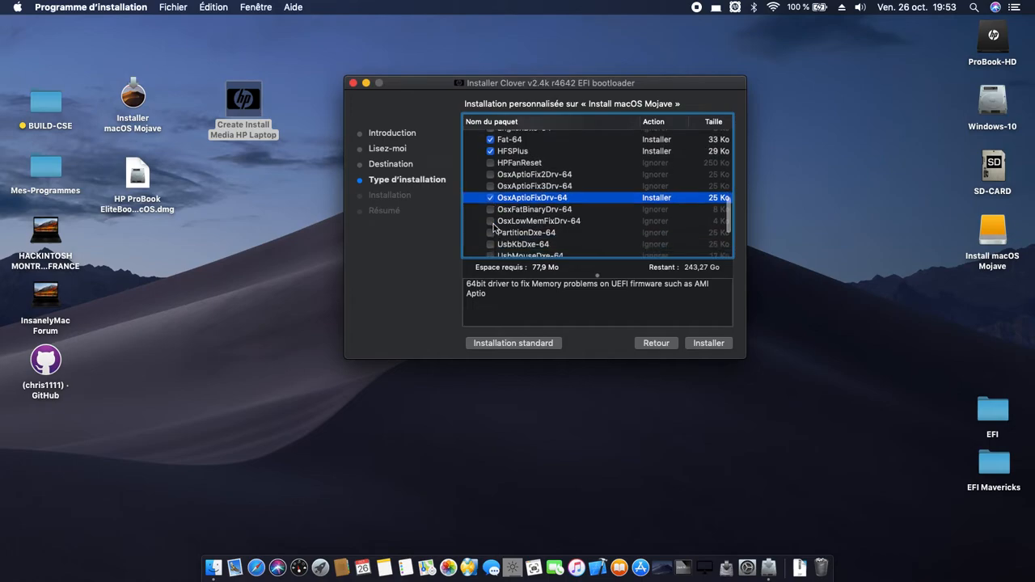
{"action": "left_click", "coordinate": [489, 210]}
{"action": "scroll", "coordinate": [484, 215], "scroll_direction": "down", "scroll_amount": 3}
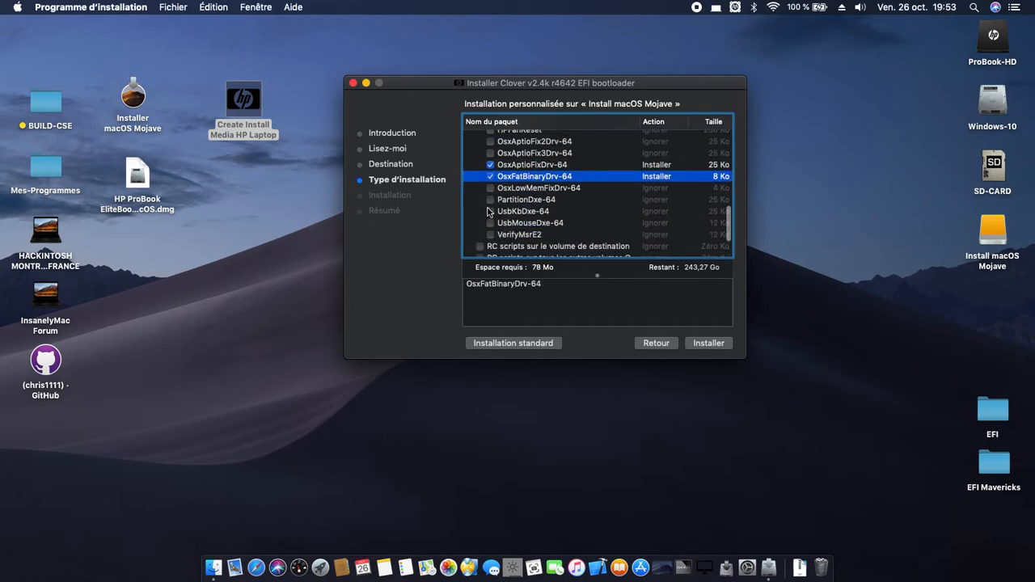
{"action": "left_click", "coordinate": [487, 200]}
- Enable the VoodooPS2 package and review the selected Clover options from the start of the list
{"action": "scroll", "coordinate": [471, 216], "scroll_direction": "down", "scroll_amount": 3}
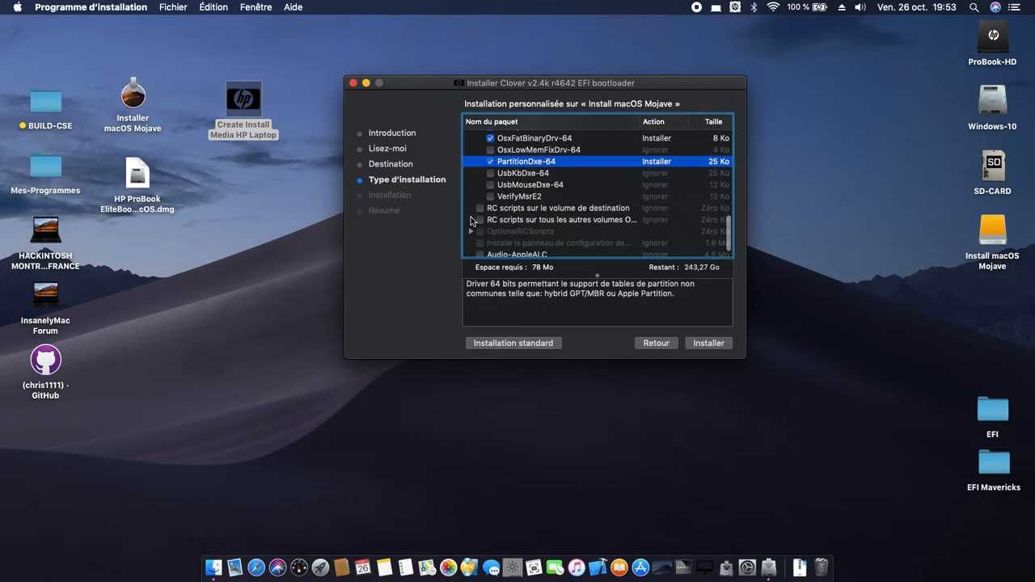
{"action": "scroll", "coordinate": [470, 218], "scroll_direction": "down", "scroll_amount": 1}
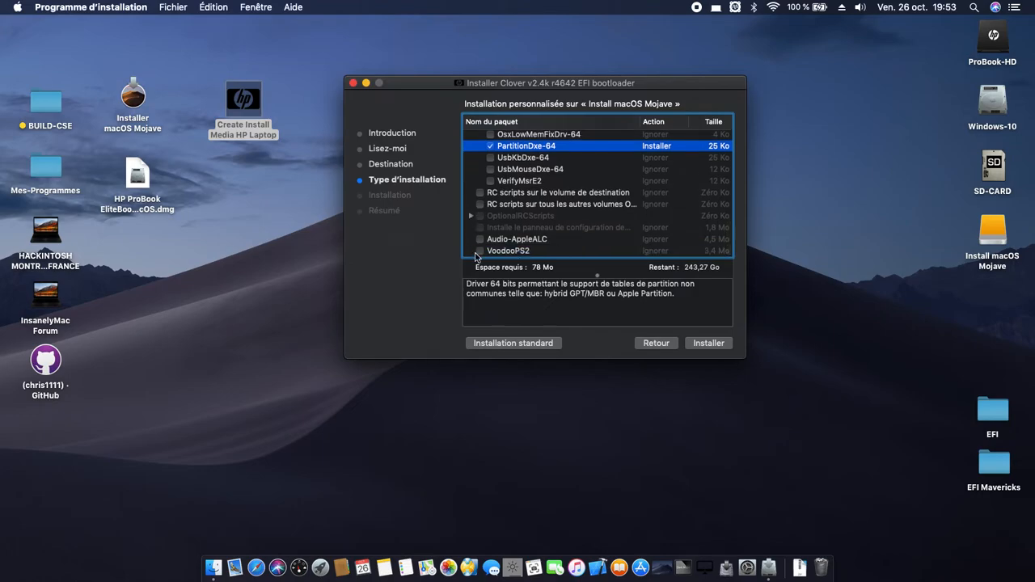
{"action": "left_click", "coordinate": [479, 252]}
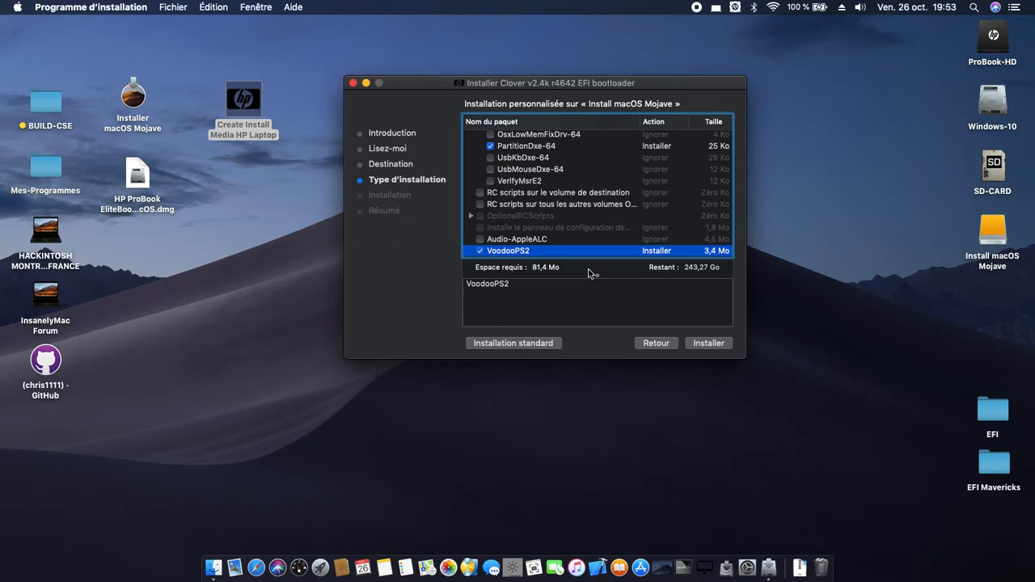
{"action": "scroll", "coordinate": [588, 234], "scroll_direction": "up", "scroll_amount": 5}
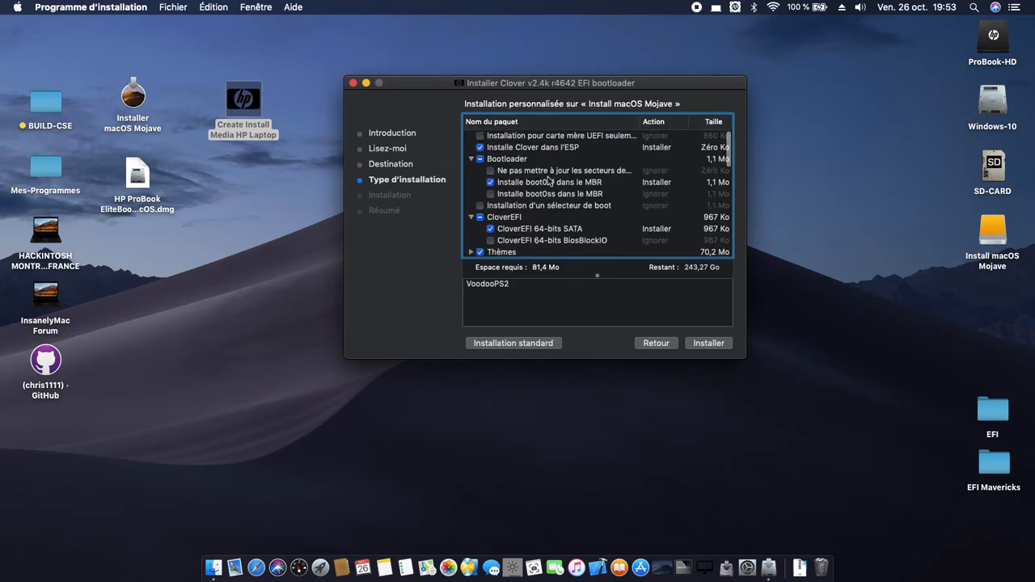
{"action": "left_click_drag", "start_coordinate": [651, 83], "coordinate": [645, 75]}
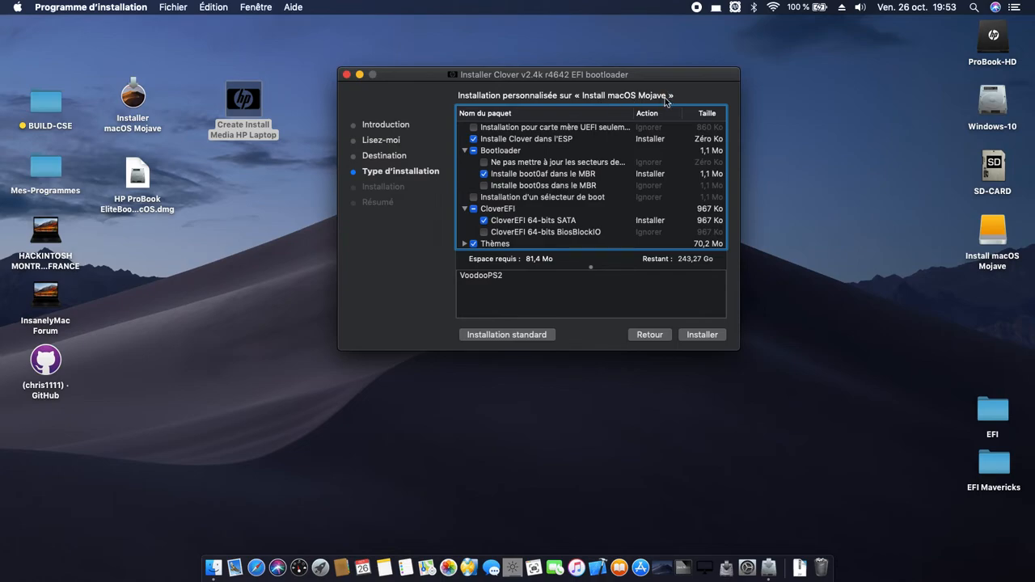
- Install Clover with the chosen options, authorize it with the account password, and close the installer when it finishes
{"action": "left_click", "coordinate": [701, 334]}
{"action": "type", "text": "******"}
{"action": "key", "text": "Return"}
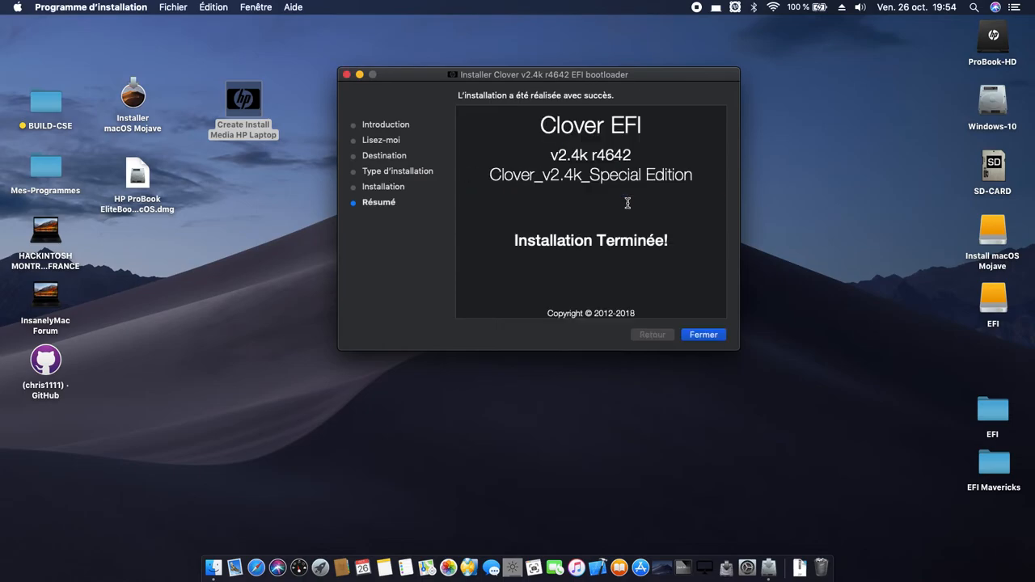
{"action": "left_click", "coordinate": [703, 334]}
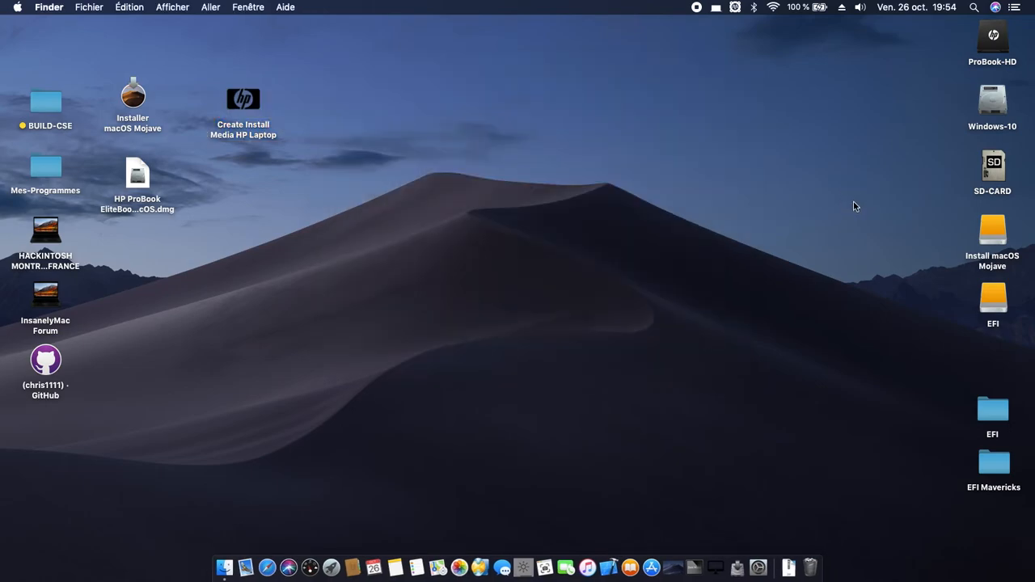
- Open the CLOVER folder inside the EFI folder of the mounted EFI volume
{"action": "left_click", "coordinate": [993, 288]}
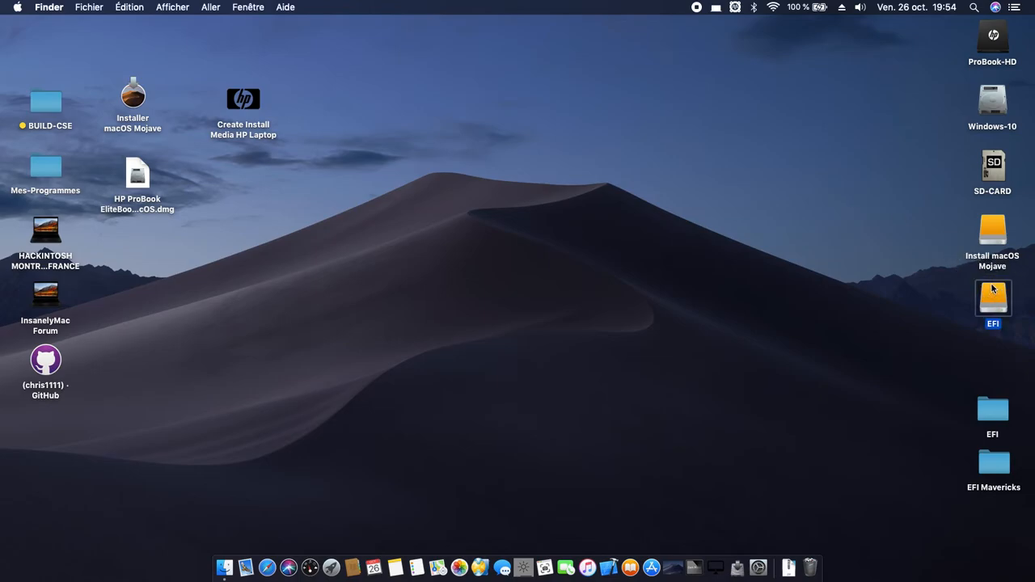
{"action": "double_click", "coordinate": [993, 289]}
{"action": "double_click", "coordinate": [466, 142]}
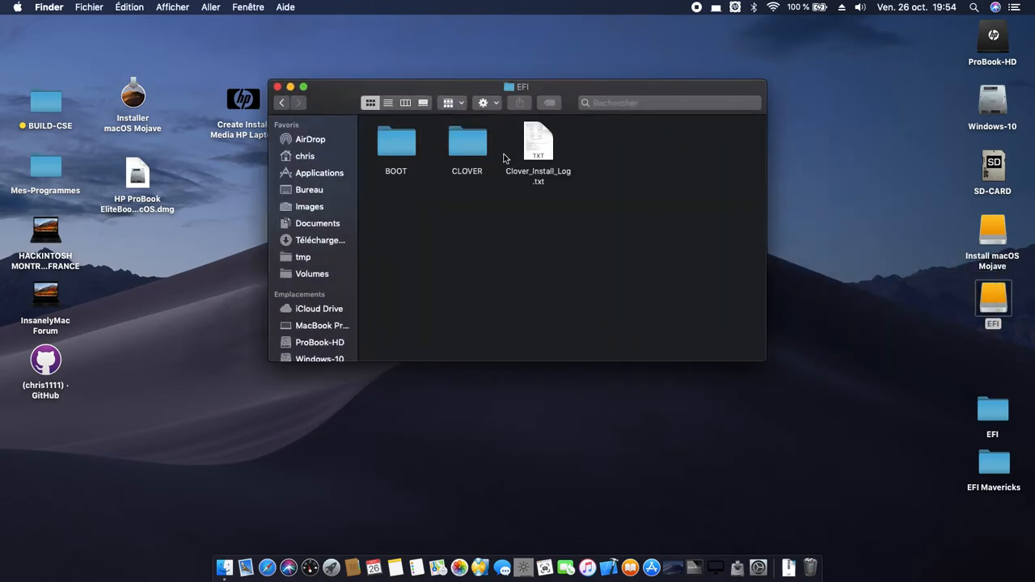
{"action": "double_click", "coordinate": [479, 149]}
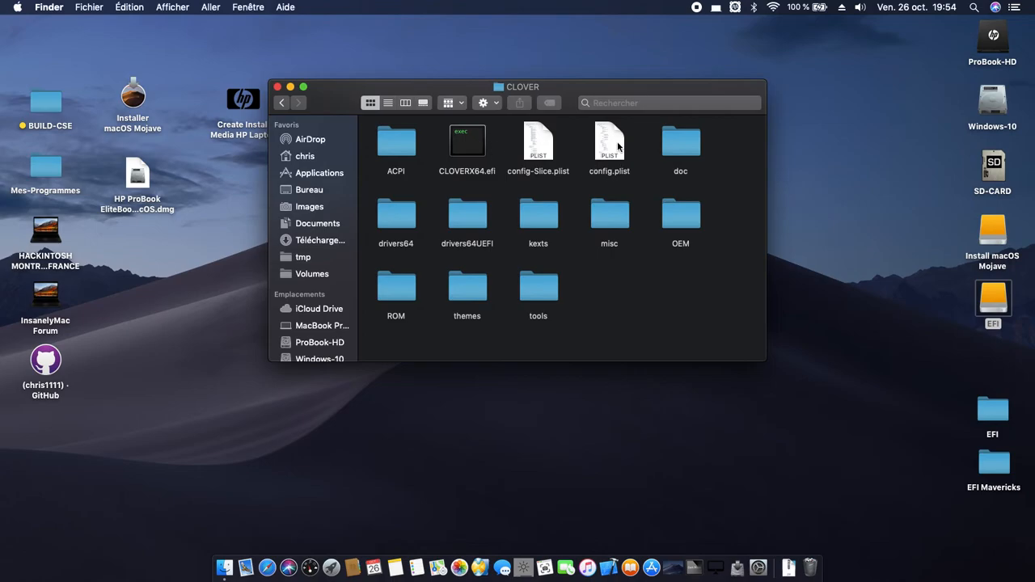
- Open config.plist from the CLOVER folder with TextEdit
{"action": "right_click", "coordinate": [618, 145]}
{"action": "mouse_move", "coordinate": [813, 159]}
{"action": "left_click", "coordinate": [865, 231]}
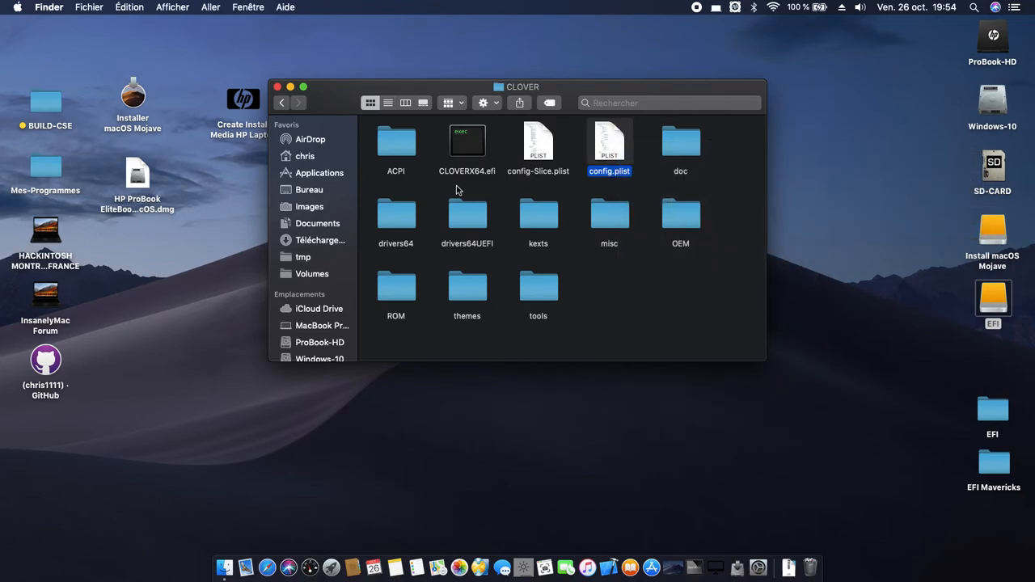
{"action": "scroll", "coordinate": [436, 186], "scroll_direction": "down", "scroll_amount": 10}
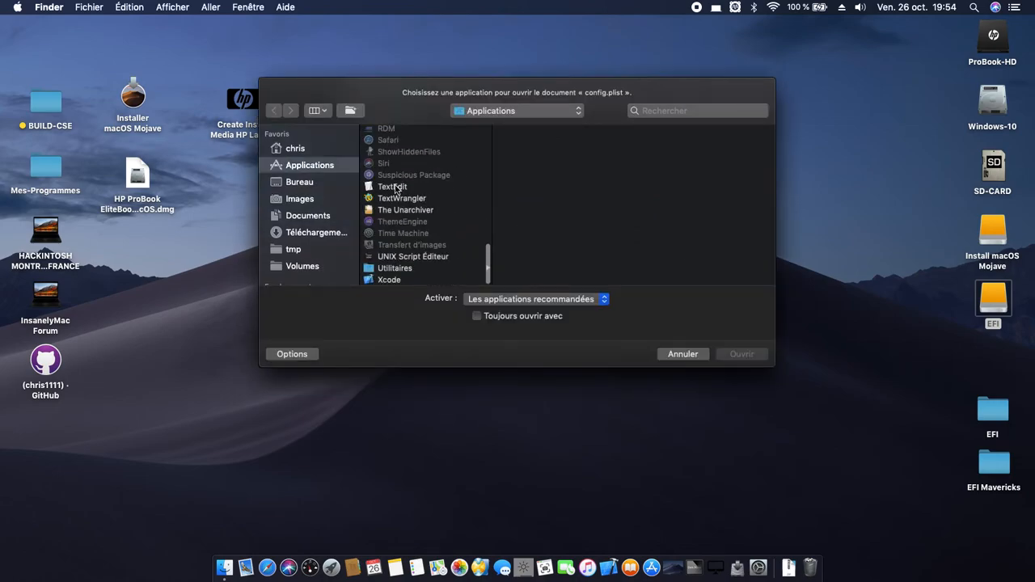
{"action": "left_click", "coordinate": [393, 187]}
{"action": "left_click", "coordinate": [742, 354]}
- In the Graphics Inject section of config.plist, set the Intel key to true
{"action": "scroll", "coordinate": [203, 191], "scroll_direction": "down", "scroll_amount": 15}
{"action": "scroll", "coordinate": [202, 192], "scroll_direction": "down", "scroll_amount": 10}
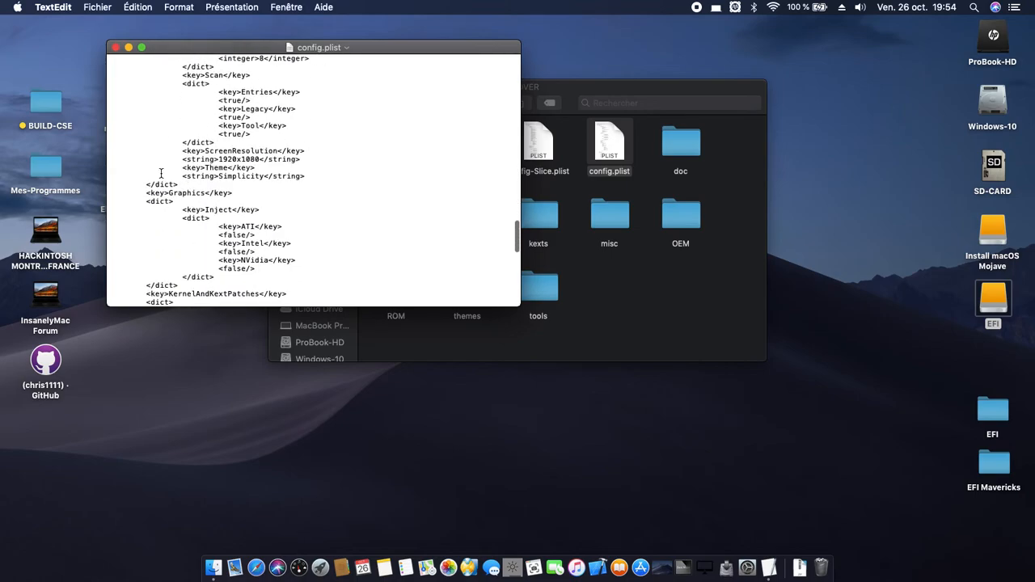
{"action": "scroll", "coordinate": [242, 231], "scroll_direction": "down", "scroll_amount": 3}
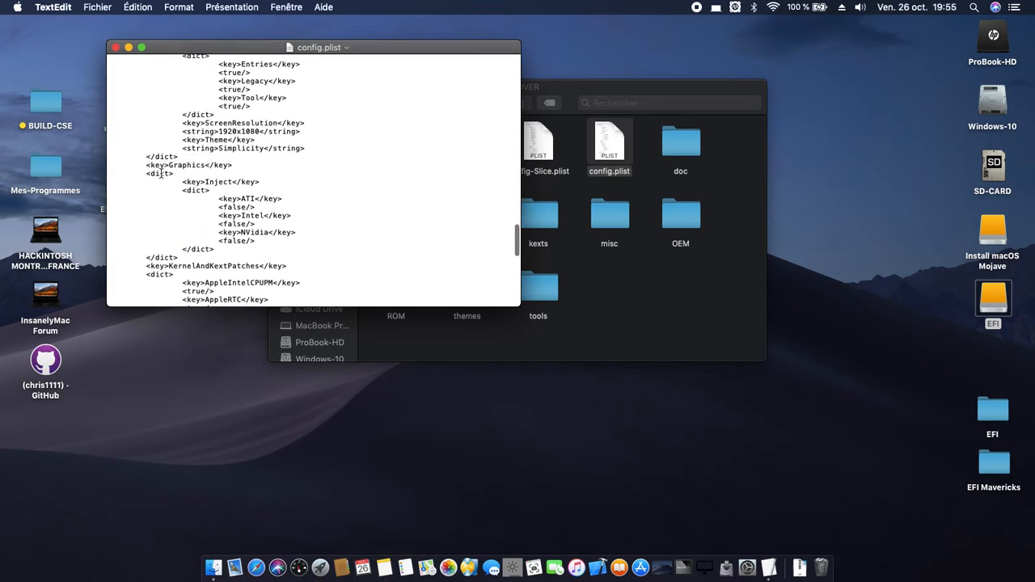
{"action": "left_click", "coordinate": [246, 224]}
{"action": "key", "text": "BackSpace"}
{"action": "key", "text": "BackSpace"}
{"action": "type", "text": "tru"}
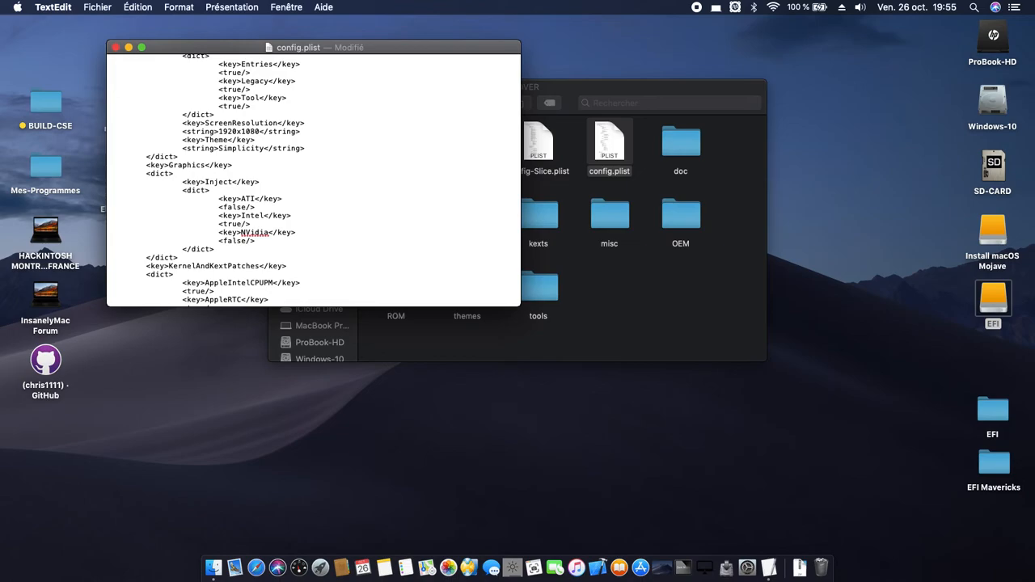
{"action": "left_click_drag", "start_coordinate": [212, 47], "coordinate": [249, 49]}
{"action": "double_click", "coordinate": [267, 226]}
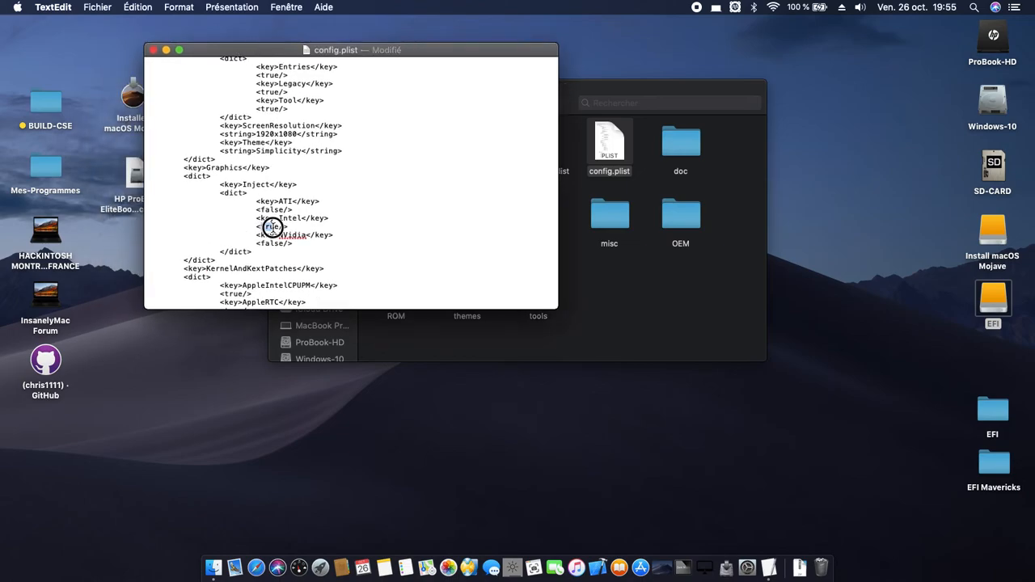
{"action": "left_click", "coordinate": [280, 229]}
{"action": "left_click", "coordinate": [261, 227]}
{"action": "double_click", "coordinate": [272, 226]}
{"action": "left_click", "coordinate": [310, 230]}
- Save config.plist and close it, accepting the notice about permanent version storage
{"action": "left_click", "coordinate": [113, 7]}
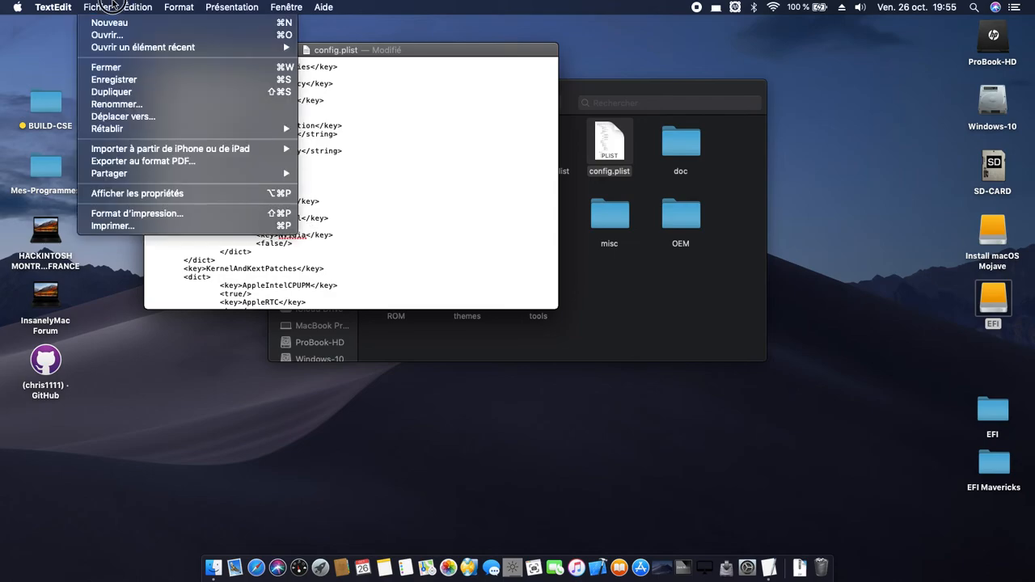
{"action": "left_click", "coordinate": [118, 80]}
{"action": "left_click", "coordinate": [153, 50]}
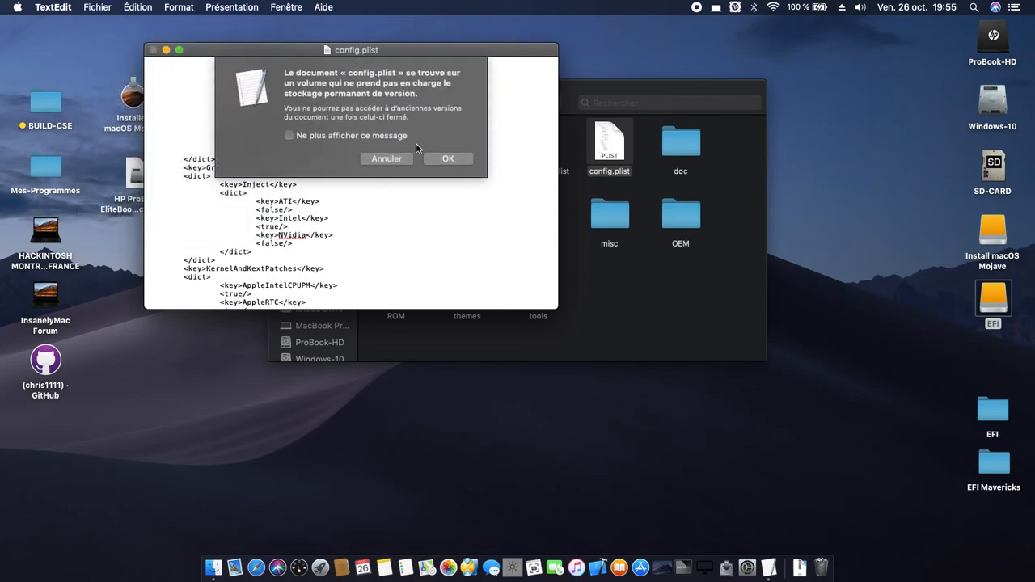
{"action": "left_click", "coordinate": [451, 156]}
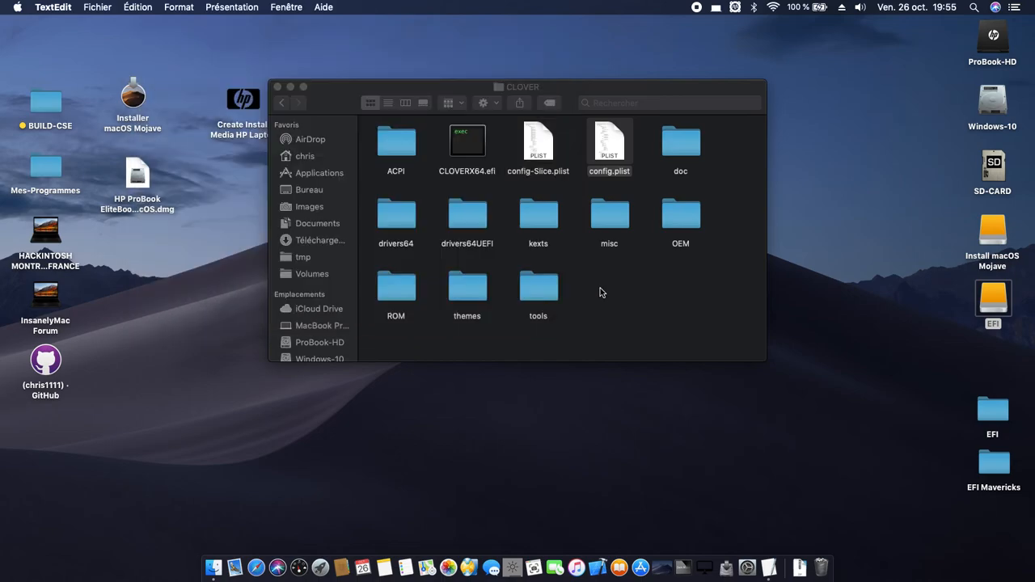
- Open the 10.14 folder inside the CLOVER kexts folder to check its contents
{"action": "double_click", "coordinate": [546, 210]}
{"action": "double_click", "coordinate": [609, 213]}
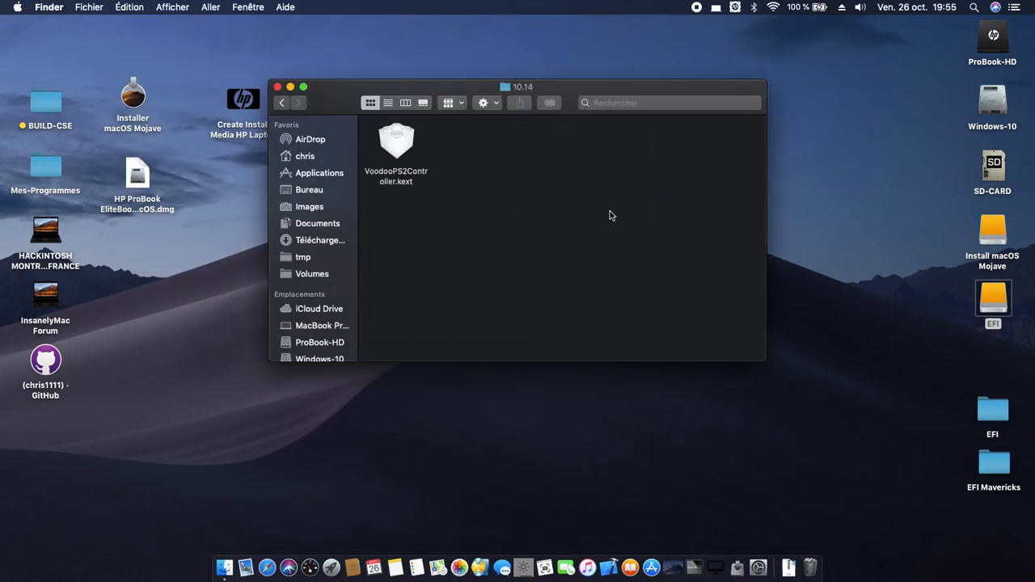
- Check the contents of the Other folder inside the CLOVER kexts folder and close the folder window
{"action": "left_click", "coordinate": [394, 145]}
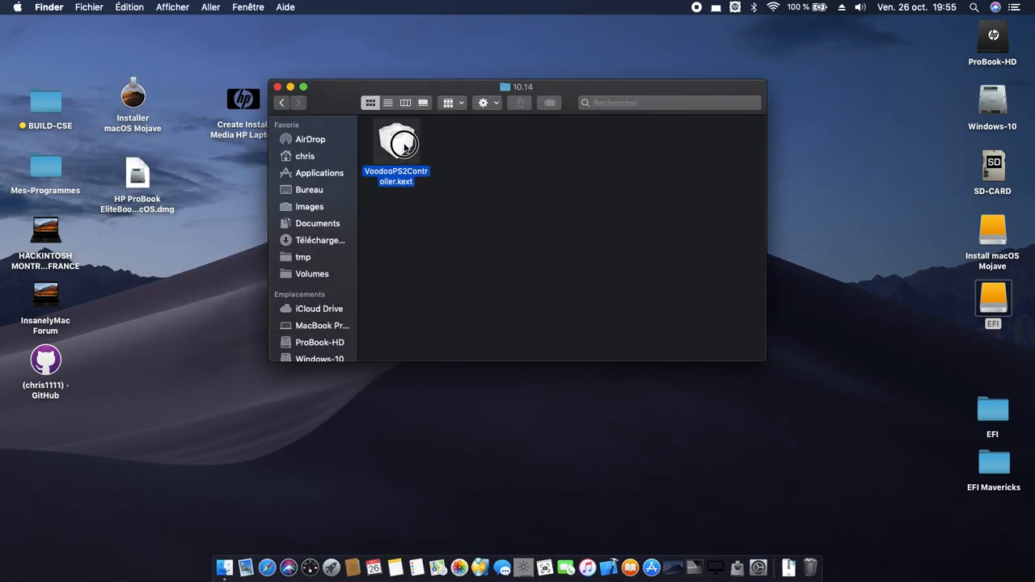
{"action": "left_click", "coordinate": [282, 103]}
{"action": "double_click", "coordinate": [669, 216]}
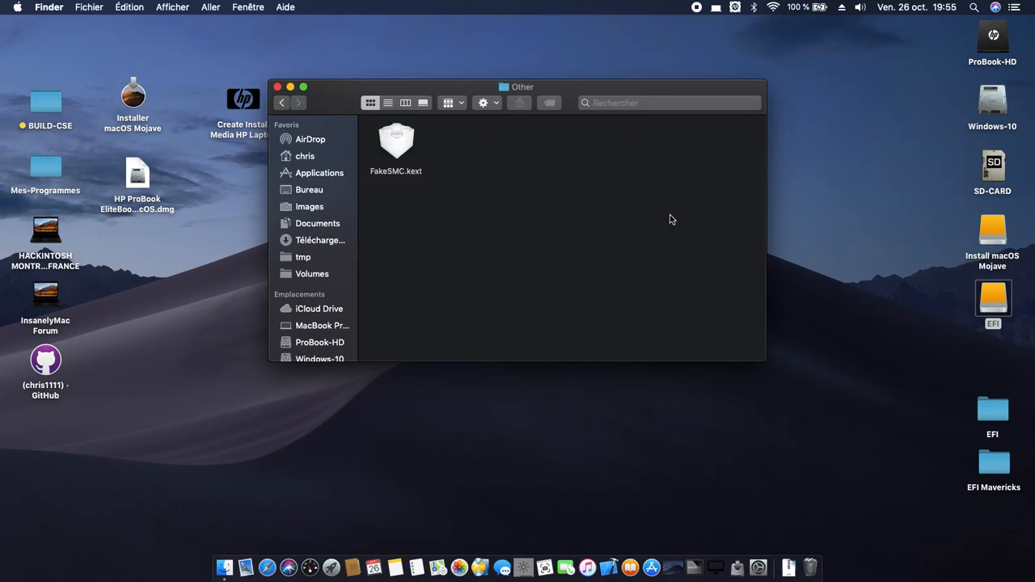
{"action": "key", "text": "Down"}
{"action": "left_click_drag", "start_coordinate": [318, 95], "coordinate": [350, 95]}
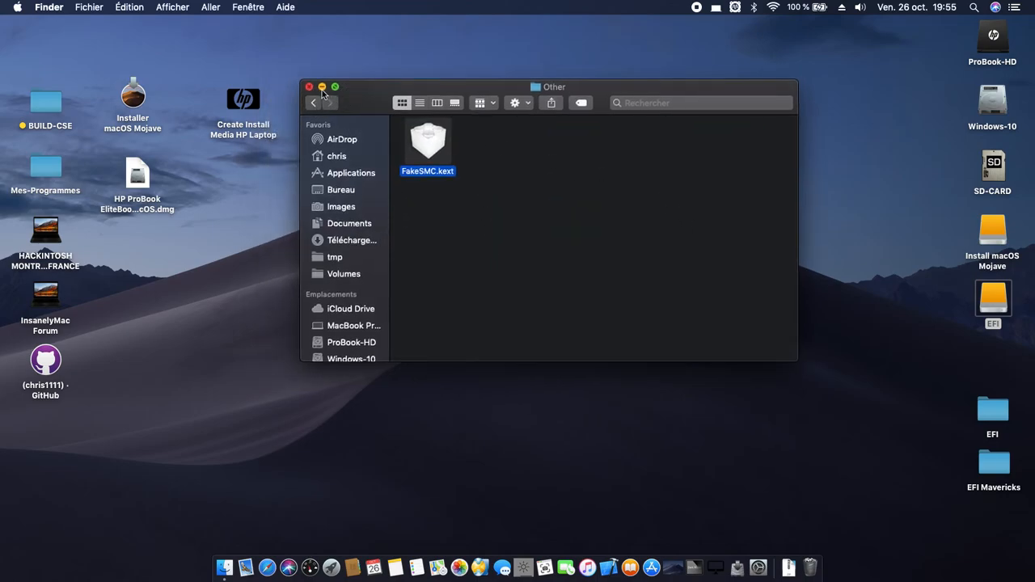
{"action": "left_click", "coordinate": [309, 86]}
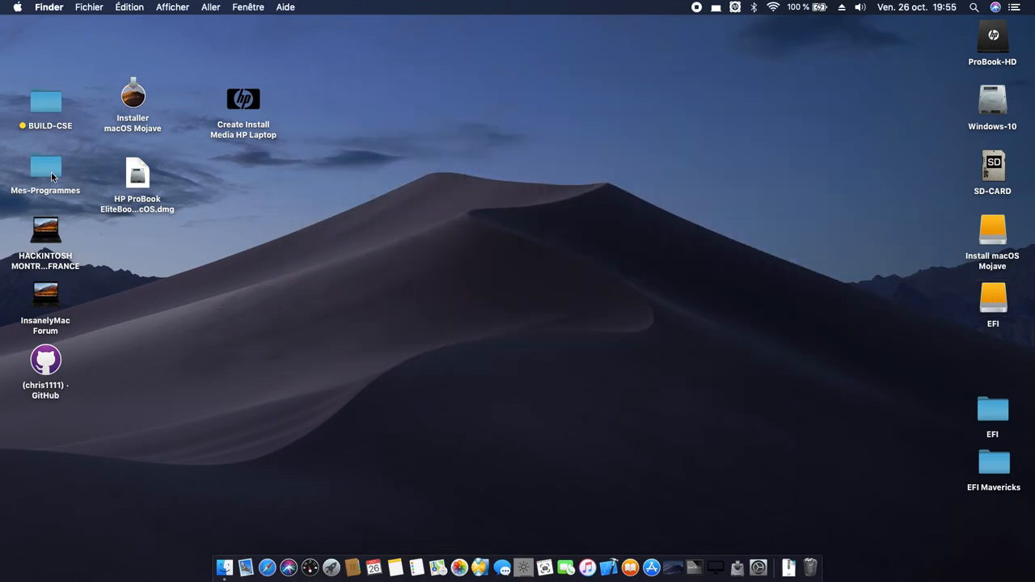
- Copy HP ProBook EliteBook macOS.dmg from the desktop onto the Install macOS Mojave drive
{"action": "double_click", "coordinate": [994, 234]}
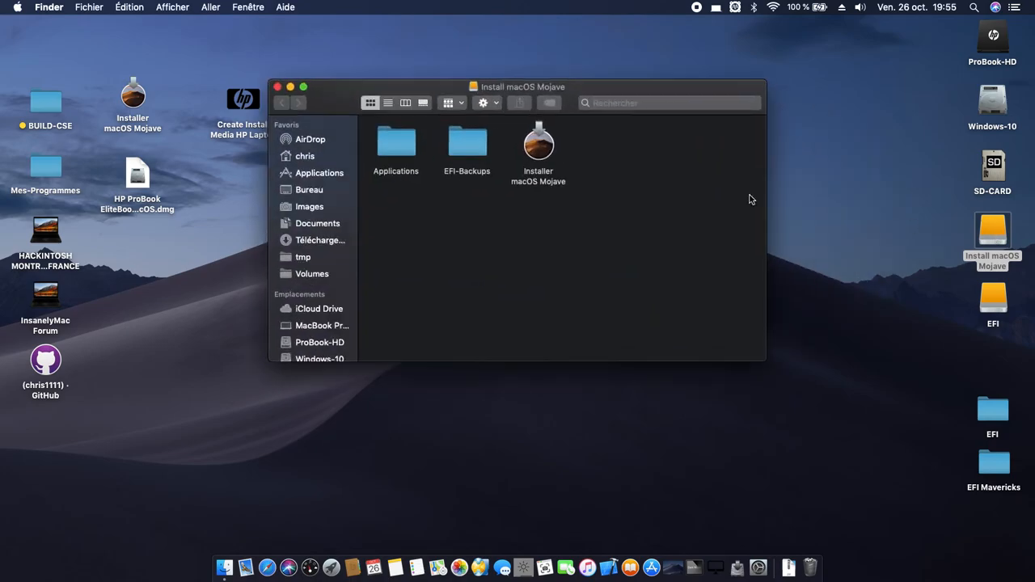
{"action": "left_click_drag", "start_coordinate": [144, 180], "coordinate": [639, 150]}
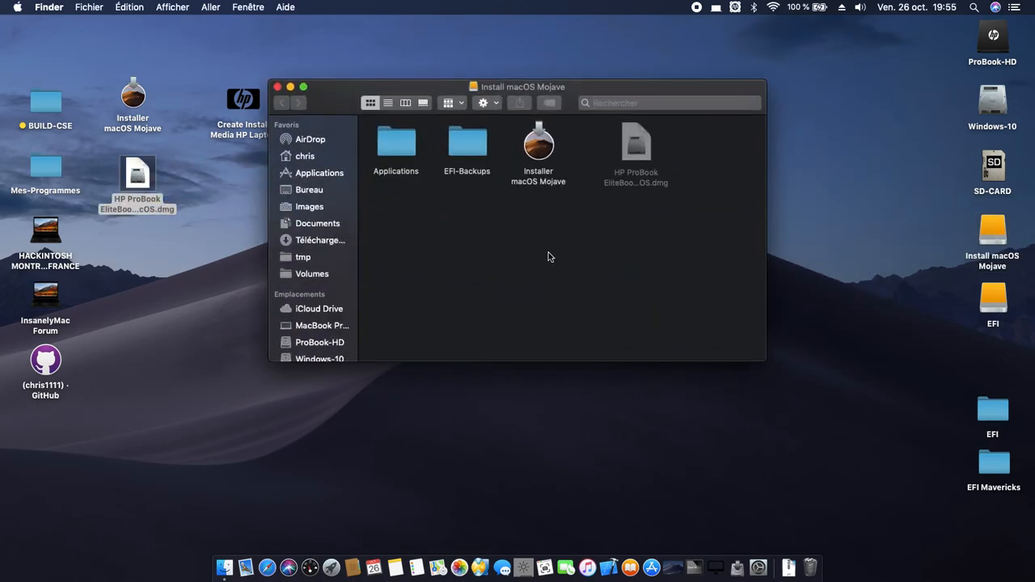
- Open the copied HP ProBook EliteBook macOS.dmg on the installer drive to check it, and eject its mounted volume
{"action": "double_click", "coordinate": [636, 144]}
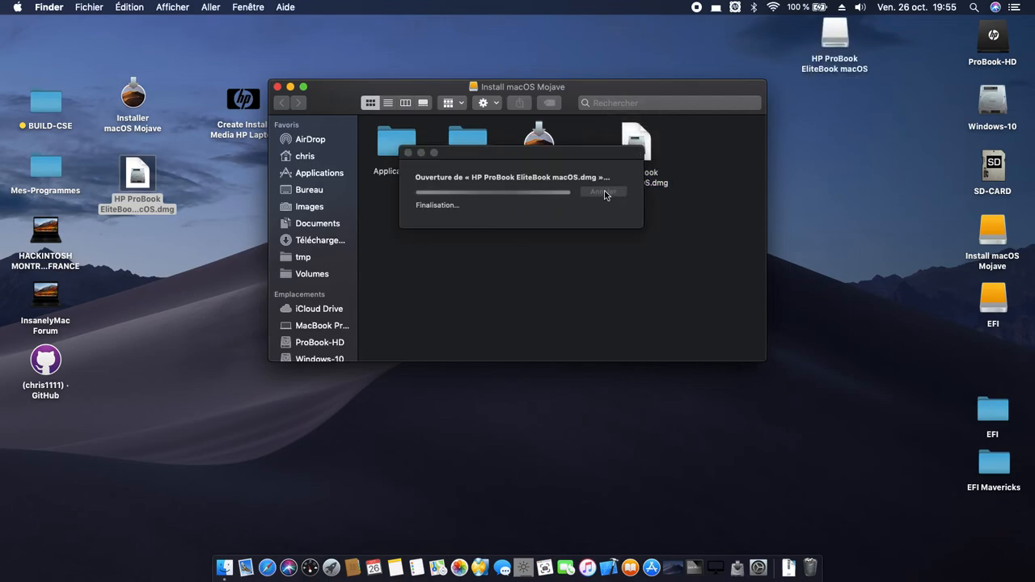
{"action": "right_click", "coordinate": [832, 35]}
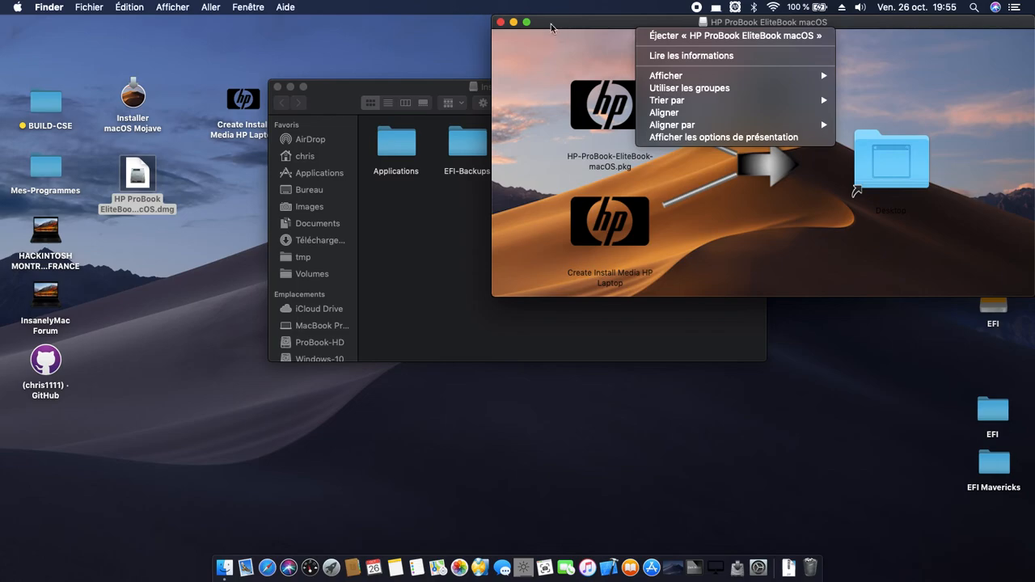
{"action": "left_click", "coordinate": [501, 24]}
{"action": "left_click", "coordinate": [502, 22]}
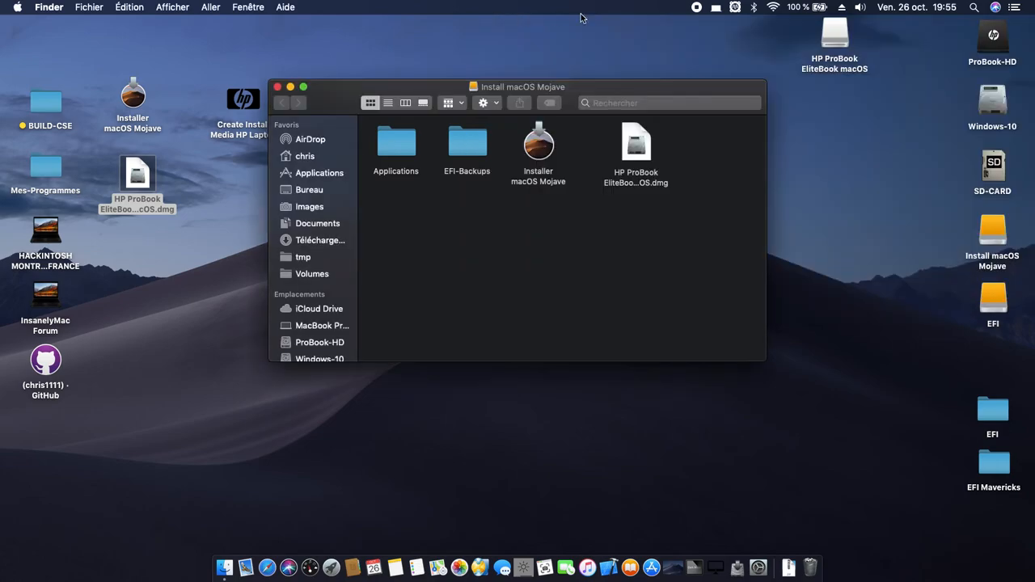
{"action": "right_click", "coordinate": [843, 25]}
{"action": "left_click", "coordinate": [722, 48]}
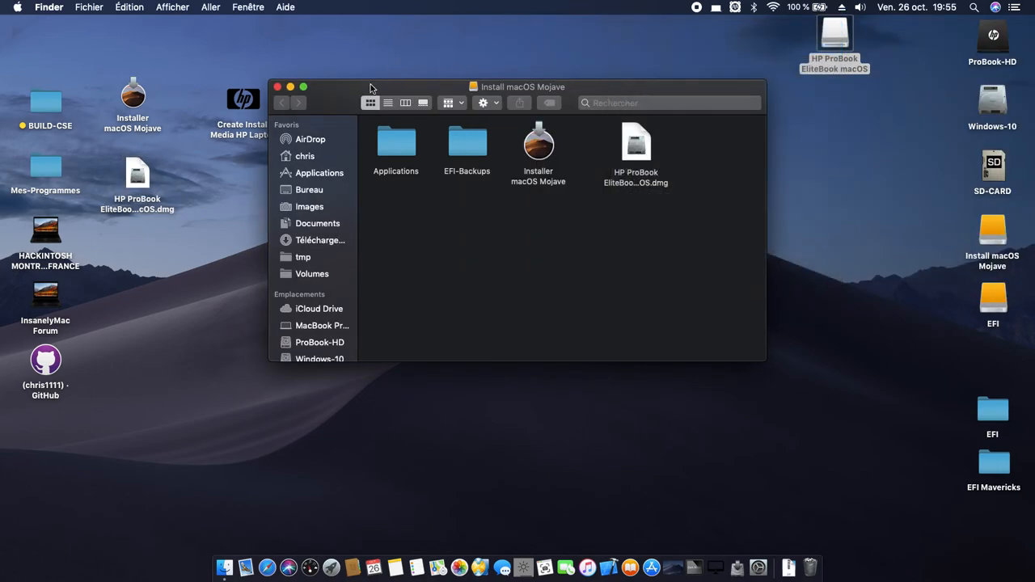
- Close the Install macOS Mojave drive window
{"action": "left_click_drag", "start_coordinate": [342, 96], "coordinate": [382, 92]}
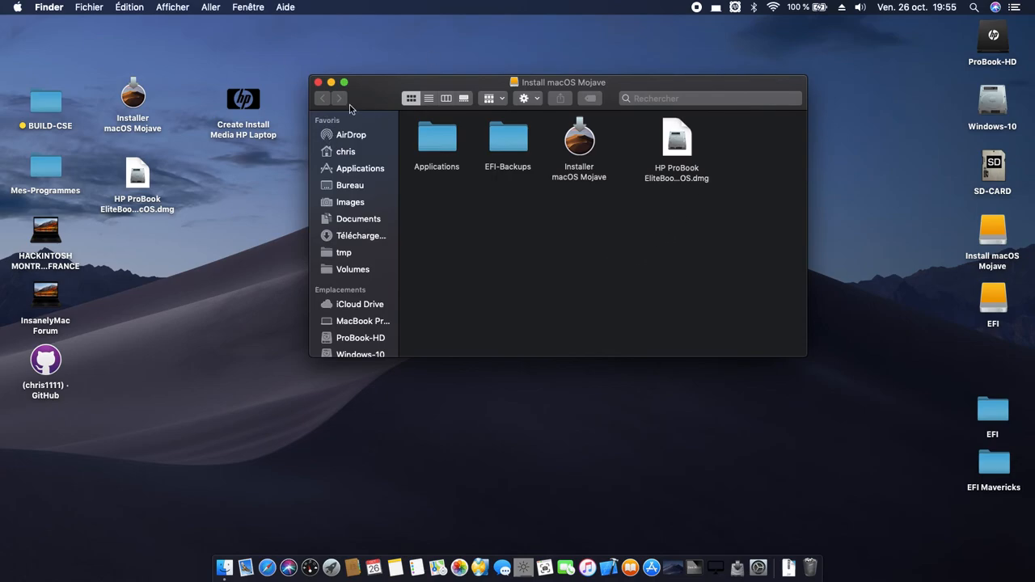
{"action": "left_click_drag", "start_coordinate": [363, 107], "coordinate": [384, 133]}
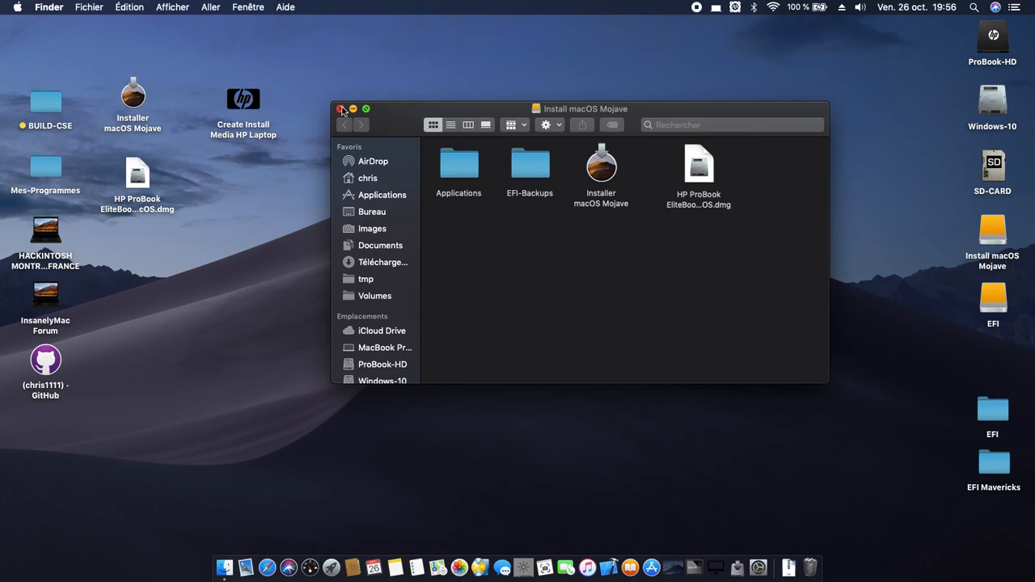
{"action": "left_click", "coordinate": [341, 108]}
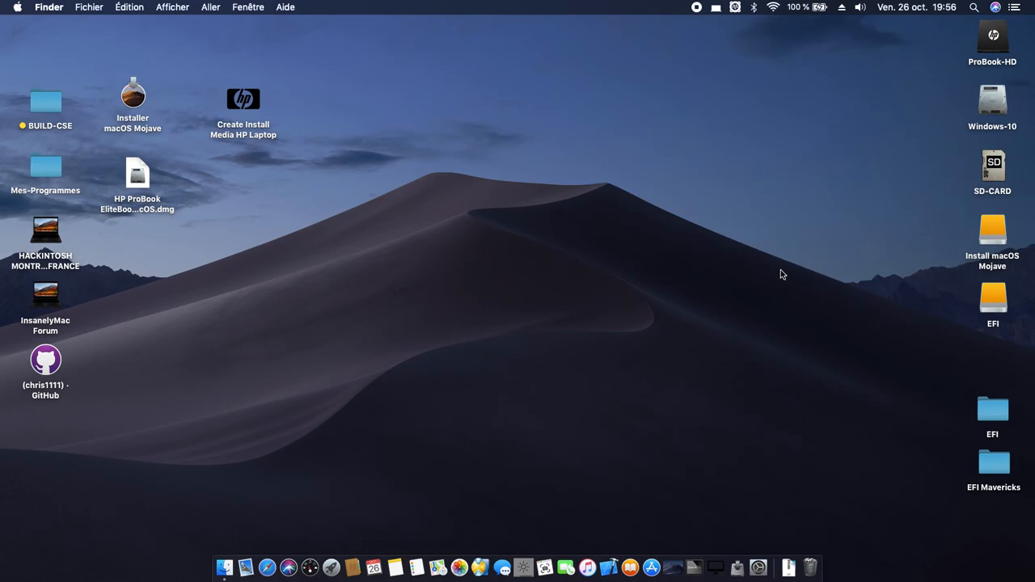